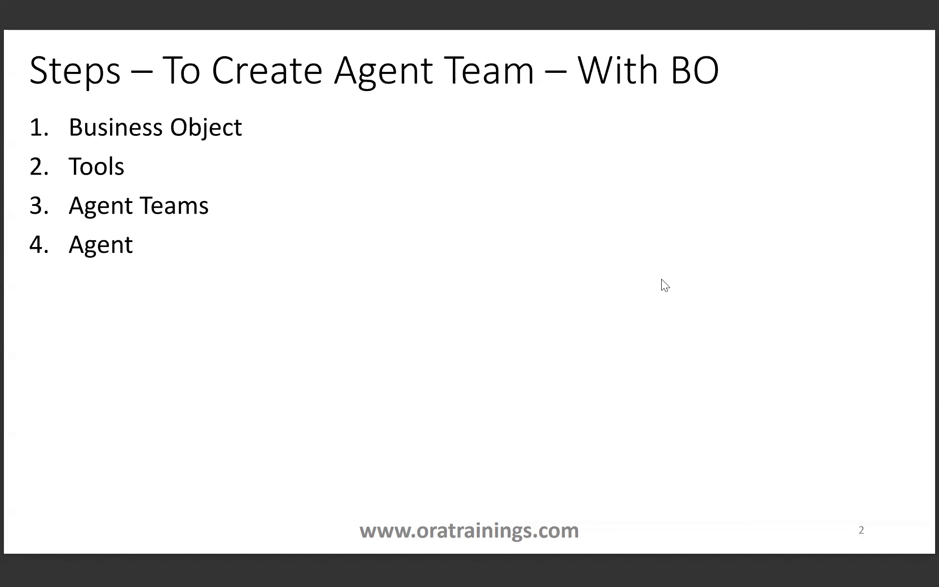
key("Right")
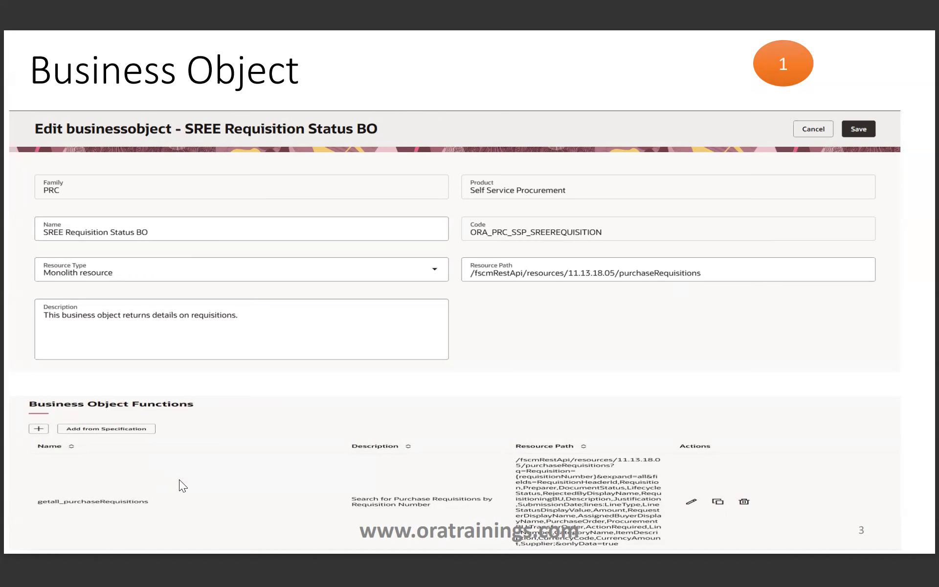
left_click(153, 511)
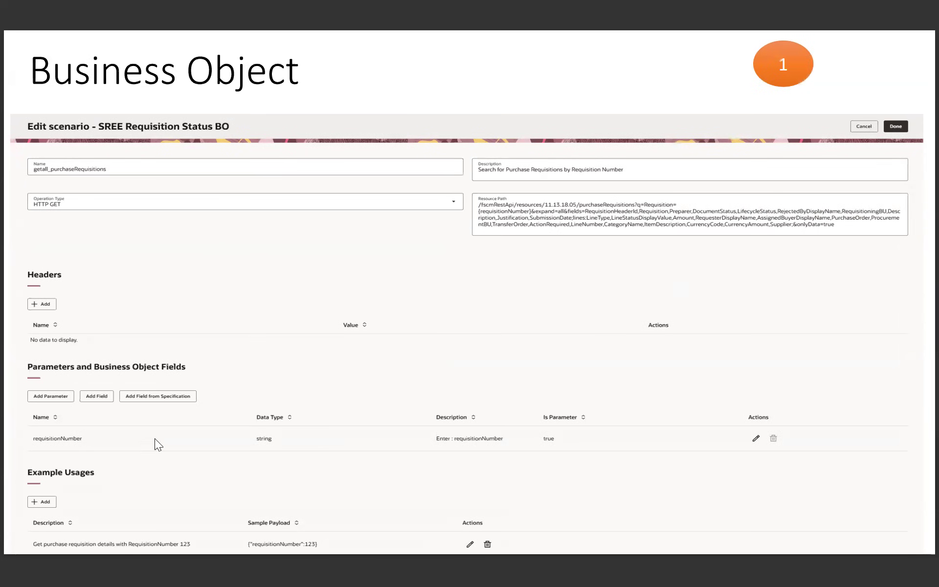
left_click(230, 400)
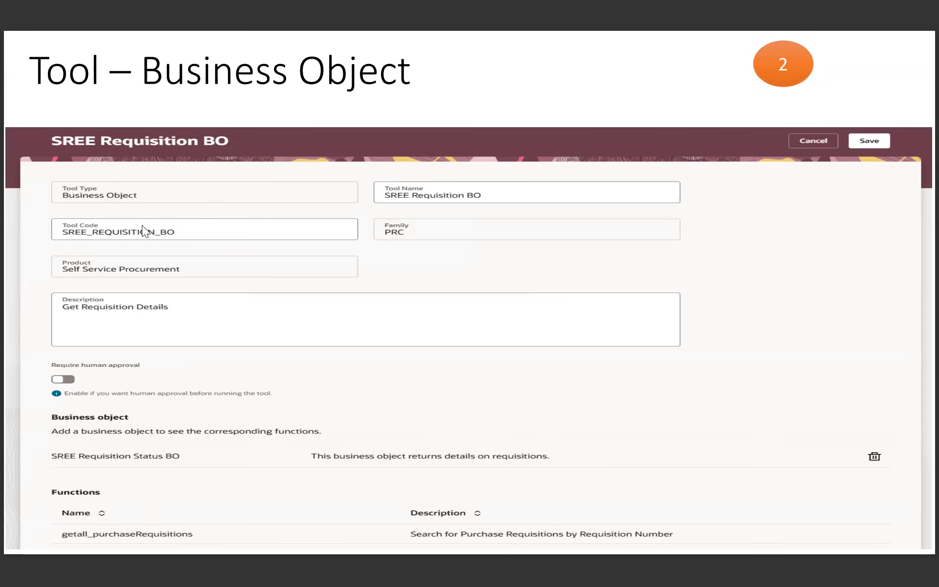
key("Right")
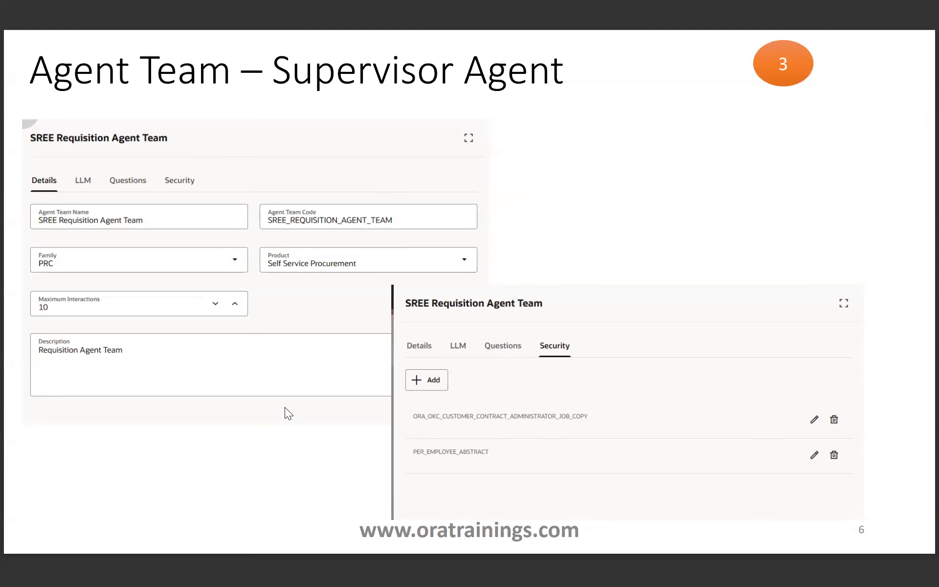
key("Right")
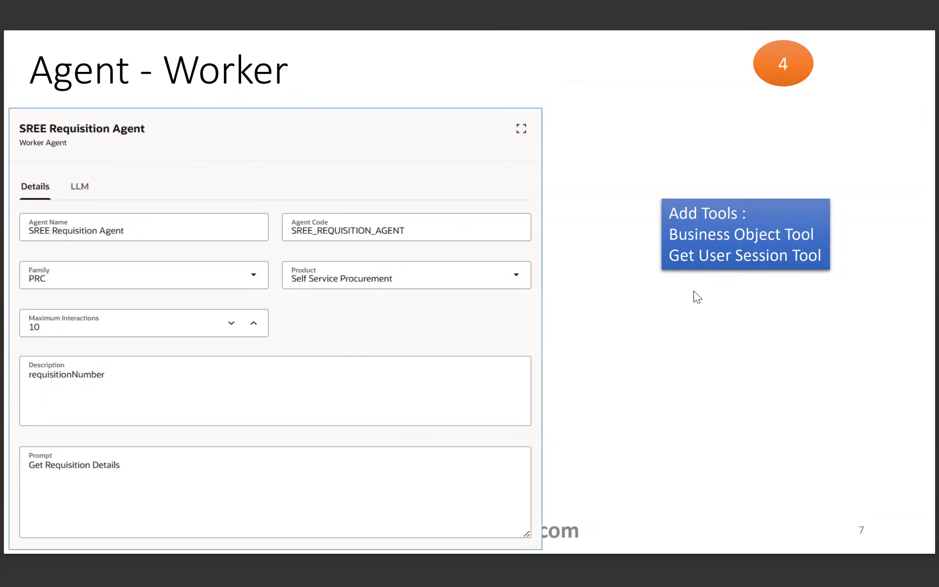
key("Right")
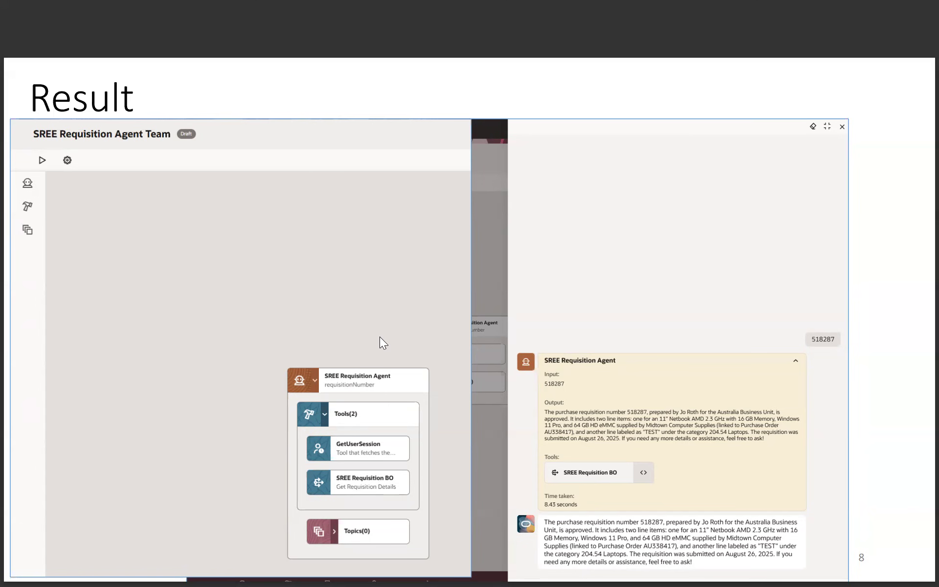
Switch to AI Agent Studio in Chrome and start a test run of SREE Requisition Agent Team
key("alt+Tab")
key("alt+Tab")
key("alt+Tab")
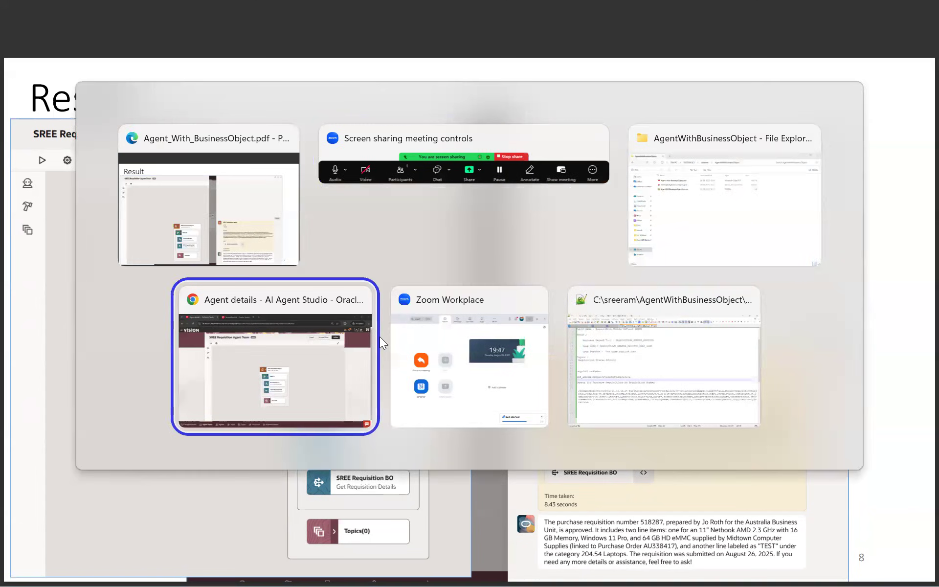
left_click(377, 337)
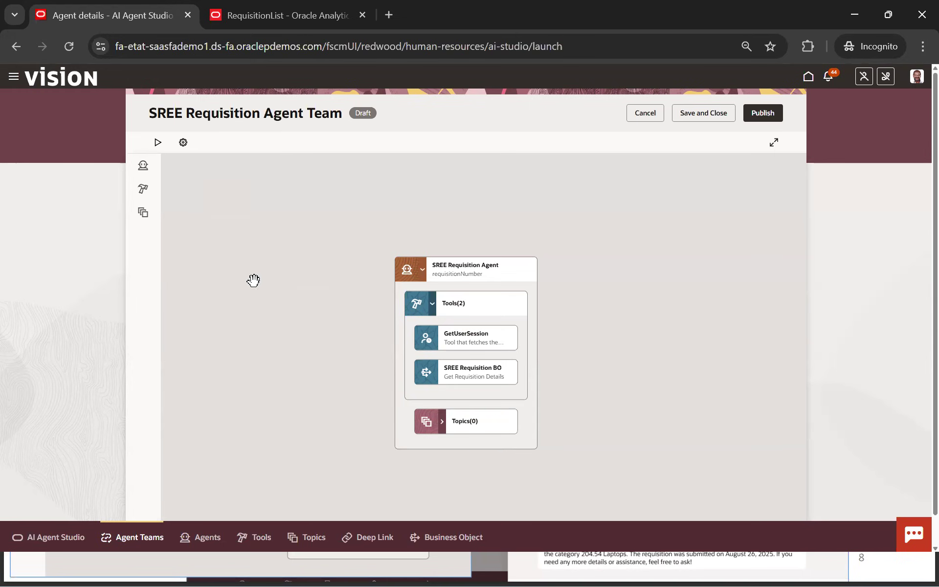
left_click(158, 142)
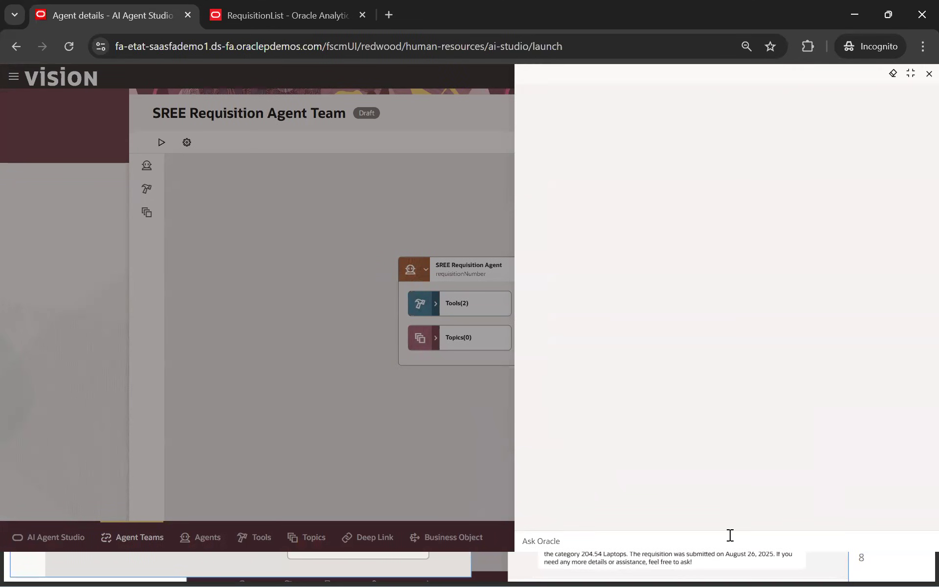
Copy the requisition number from the last row of the RequisitionList data and submit it to the agent's test chat
key("ctrl+Tab")
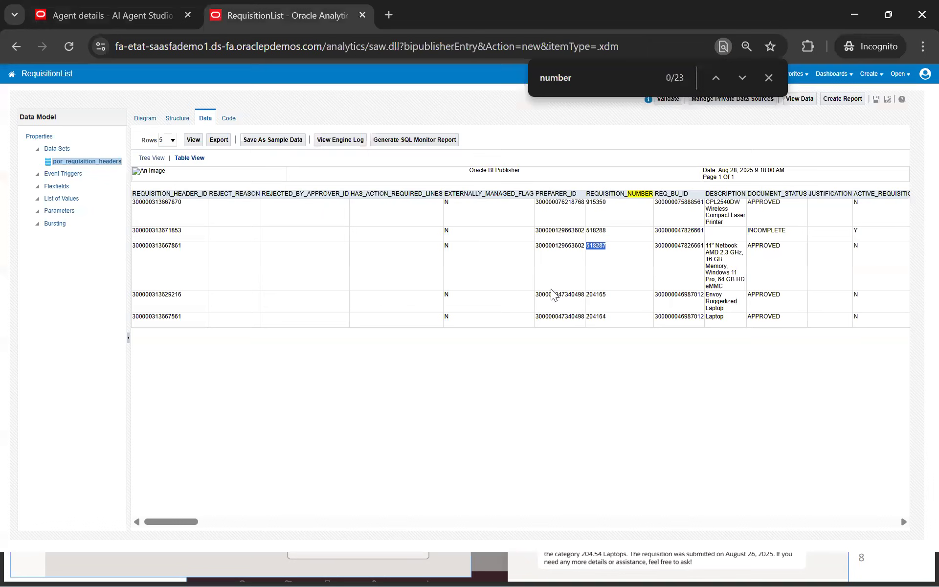
double_click(597, 317)
key("ctrl+c")
key("ctrl+shift+Tab")
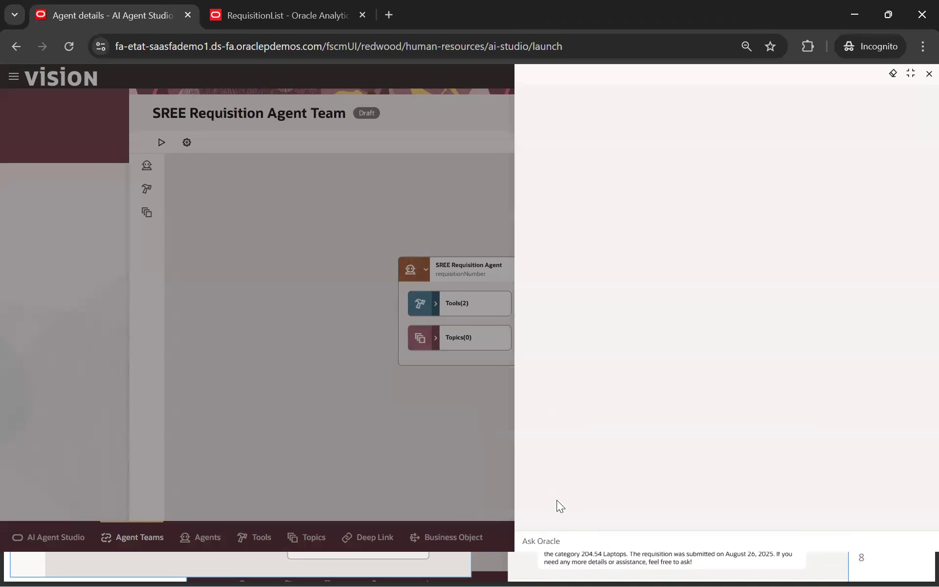
key("ctrl+v")
key("Return")
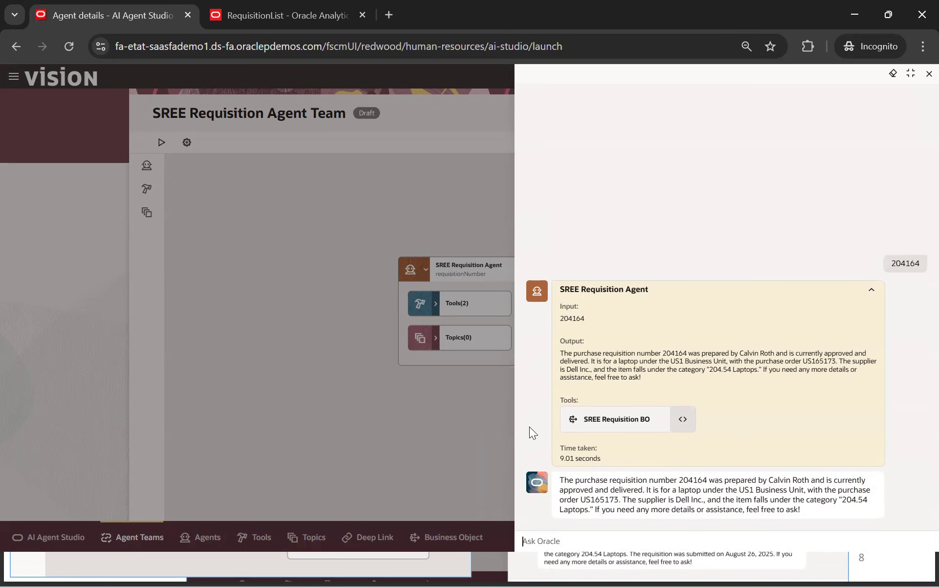
Submit the requisition number of the 11" Netbook row from the RequisitionList data to the agent's test chat
key("ctrl+Tab")
left_click(596, 256)
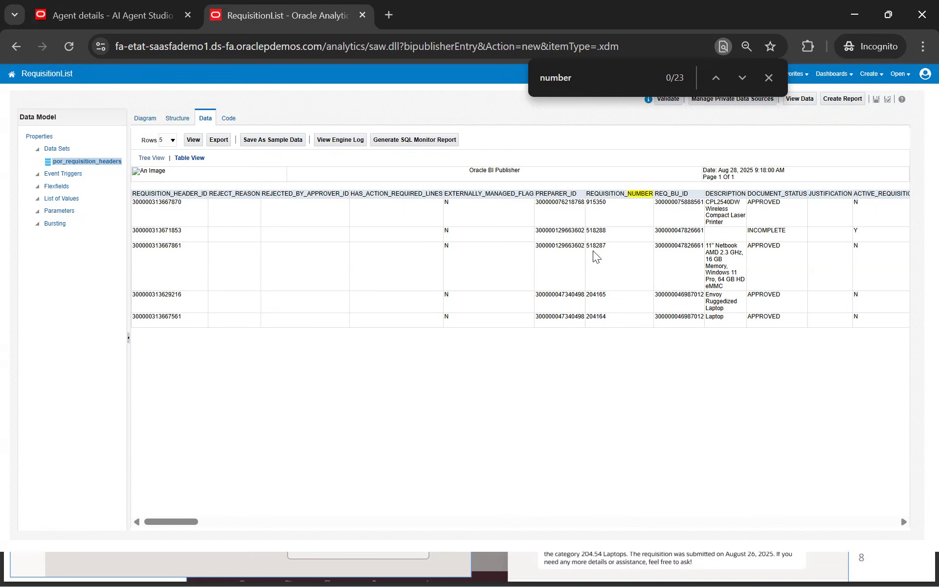
double_click(594, 246)
key("ctrl+c")
key("ctrl+Tab")
key("ctrl+v")
key("Return")
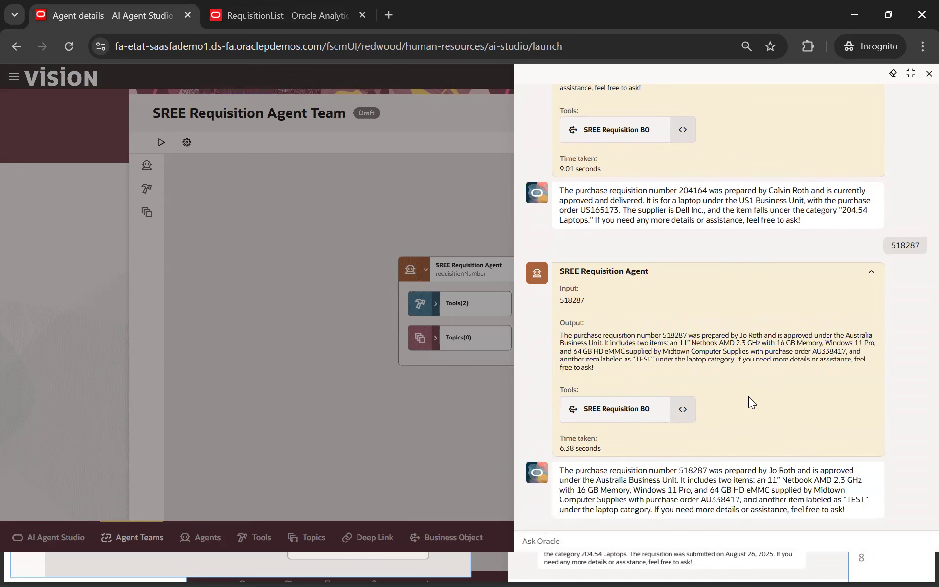
Examine the SREE Requisition BO call behind the latest answer: its query, requested fields and returned description
left_click(682, 411)
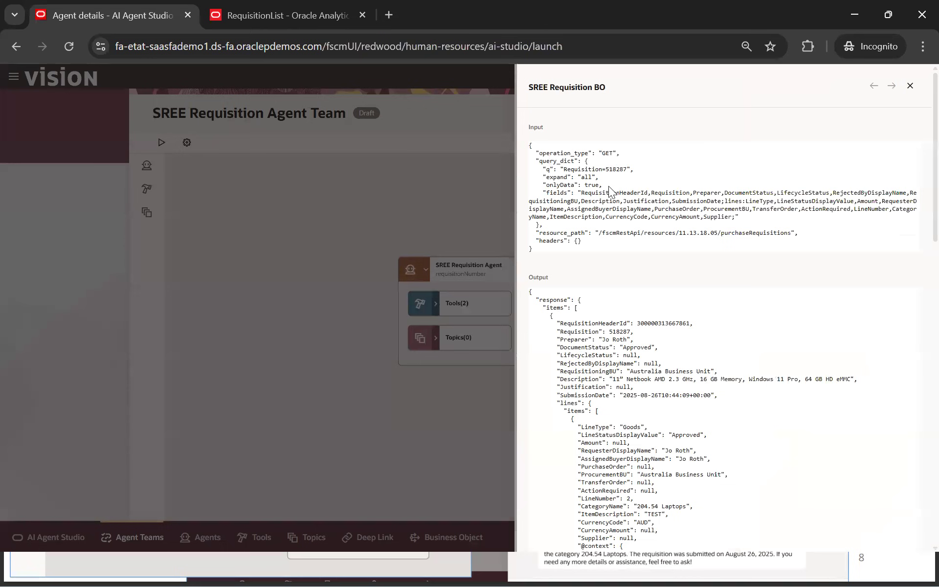
double_click(579, 170)
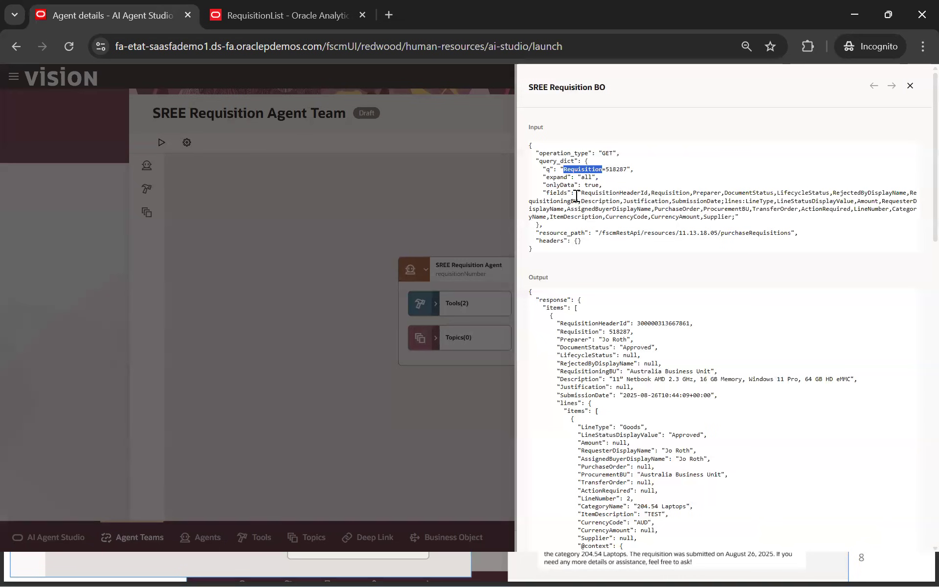
left_click_drag(578, 193, 746, 225)
left_click(584, 332)
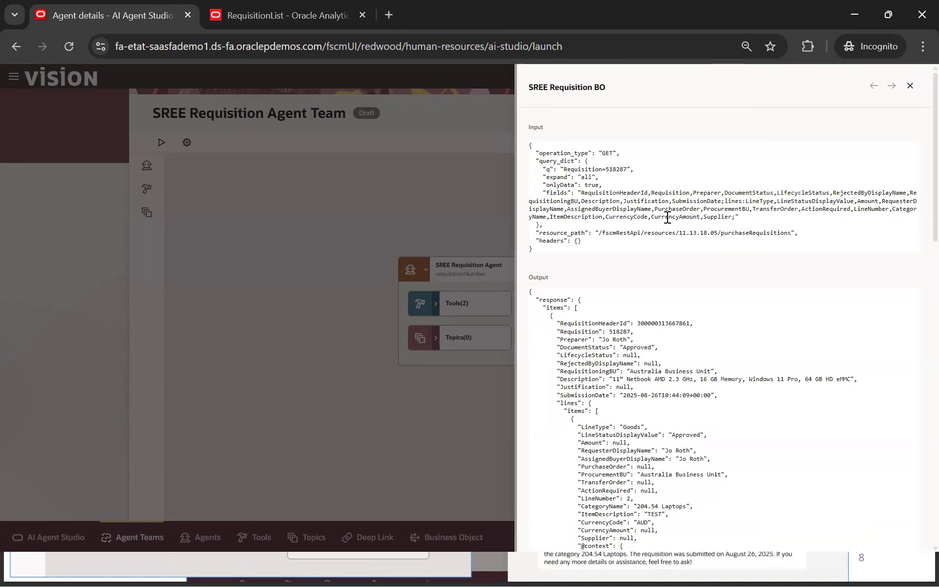
double_click(617, 379)
left_click(909, 86)
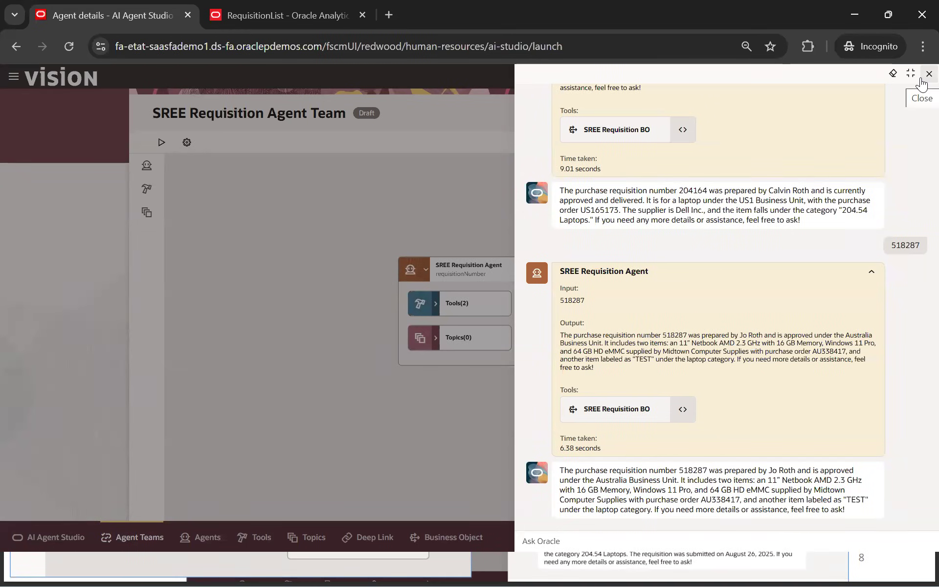
Close the test chat and relaunch AI Agent Studio from the home page in full screen
left_click(922, 84)
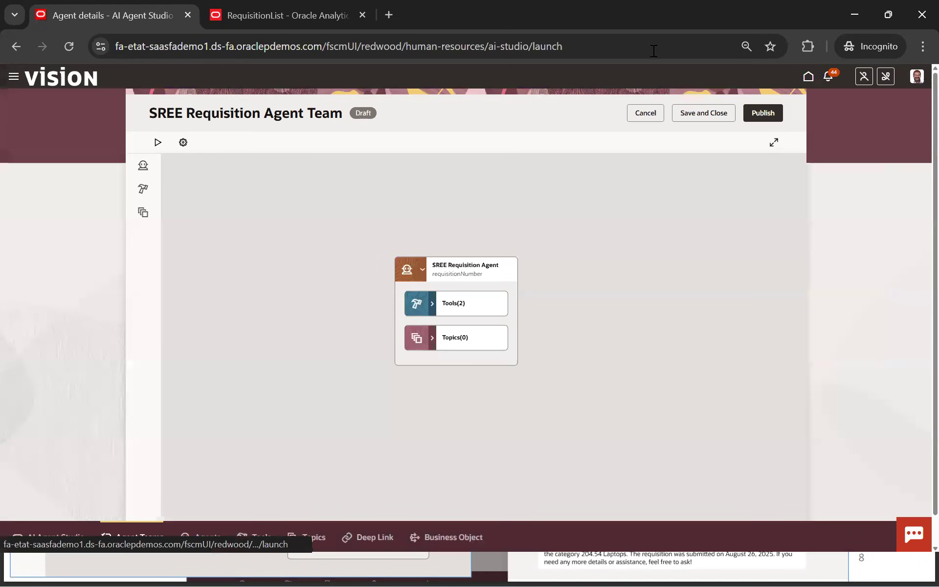
left_click(809, 78)
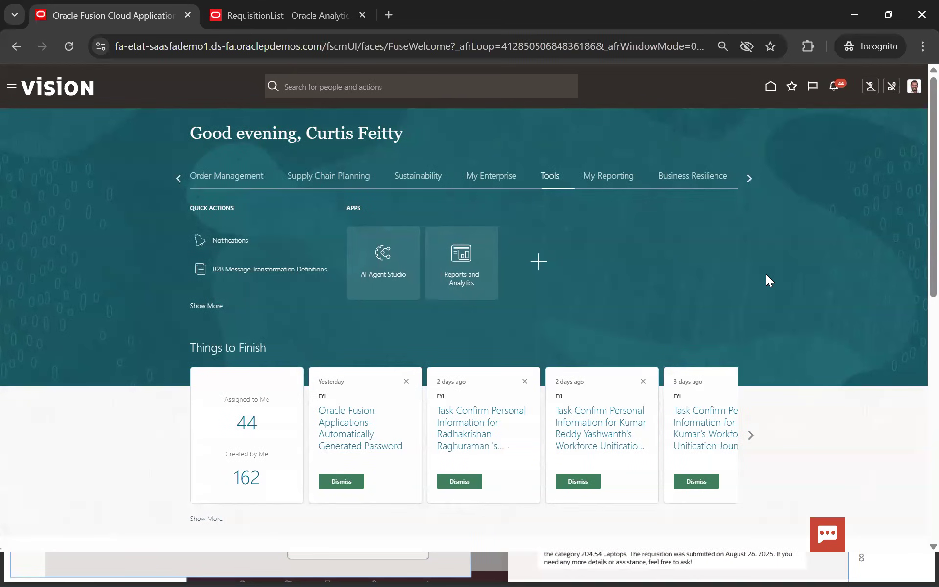
key("F11")
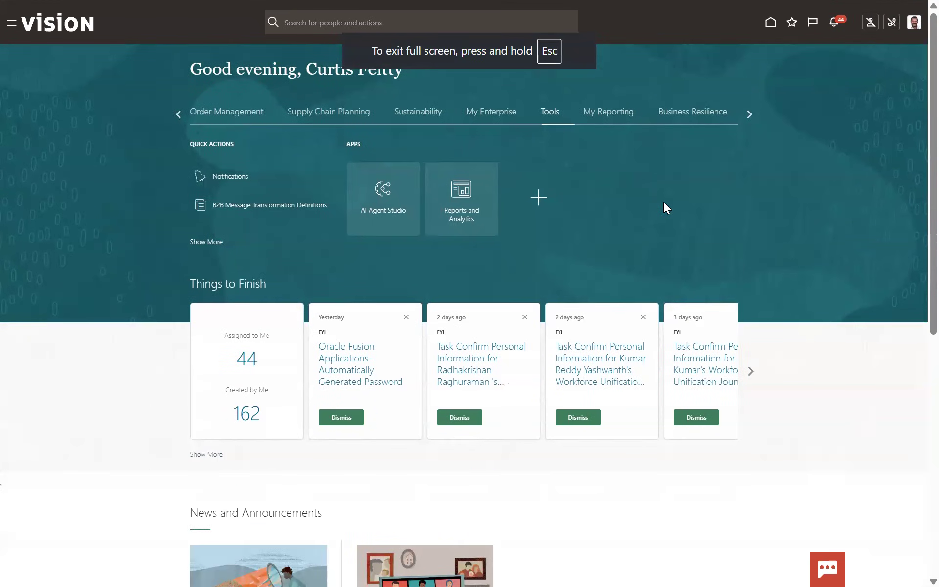
left_click(386, 209)
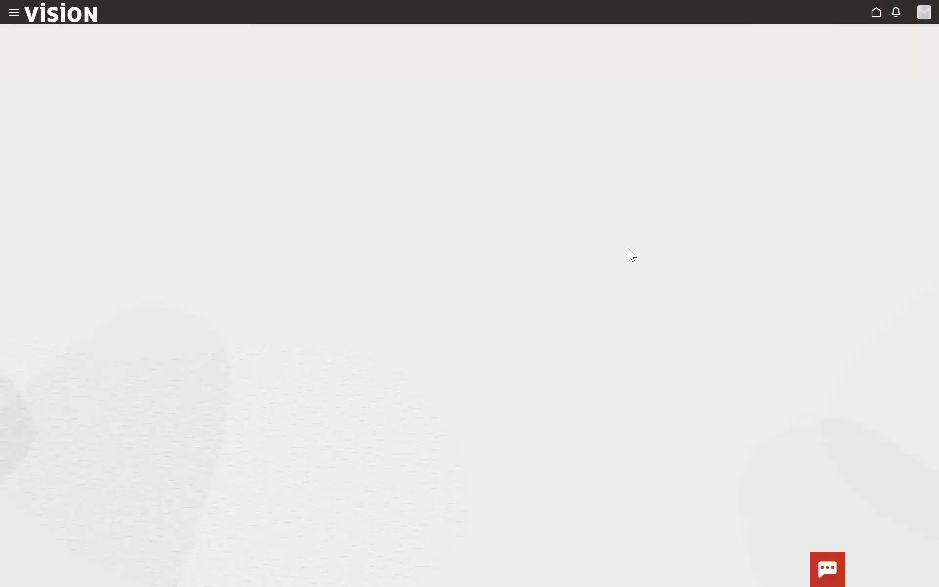
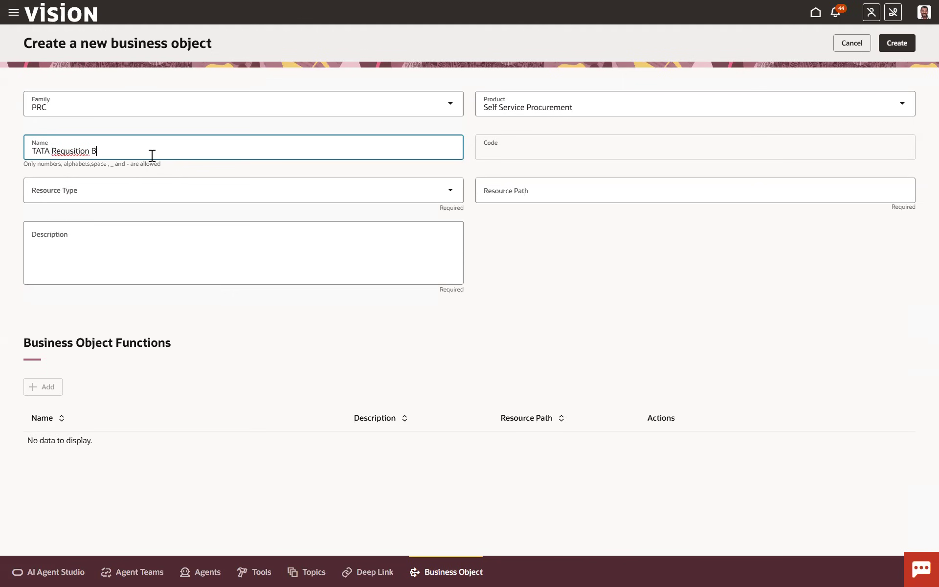
Correct the spelling in the new business object's name to TATA Requisition BO and set its resource type to Monolith resource
right_click(83, 149)
left_click(100, 168)
left_click(223, 191)
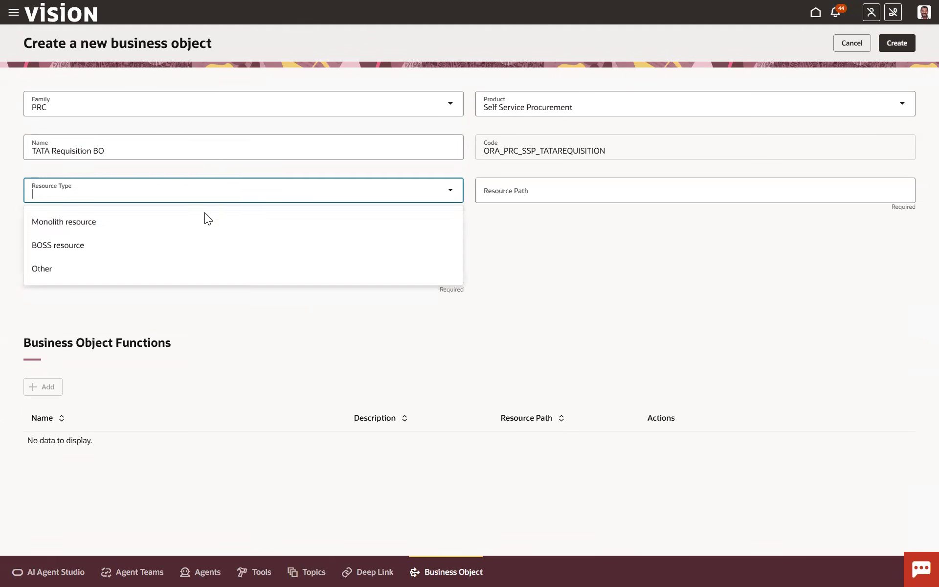
left_click(183, 226)
Copy the topic text "Requisition Status Advisor" from the Notepad++ notes into the business object's description
left_click(305, 246)
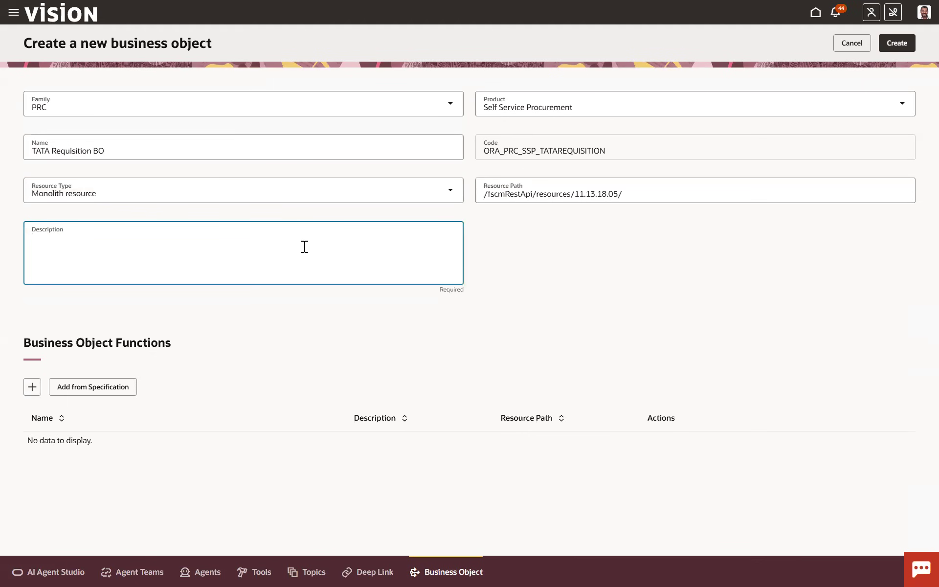
key("alt+Tab")
key("alt+Tab")
key("alt+Tab")
key("alt+Tab")
key("alt+Tab")
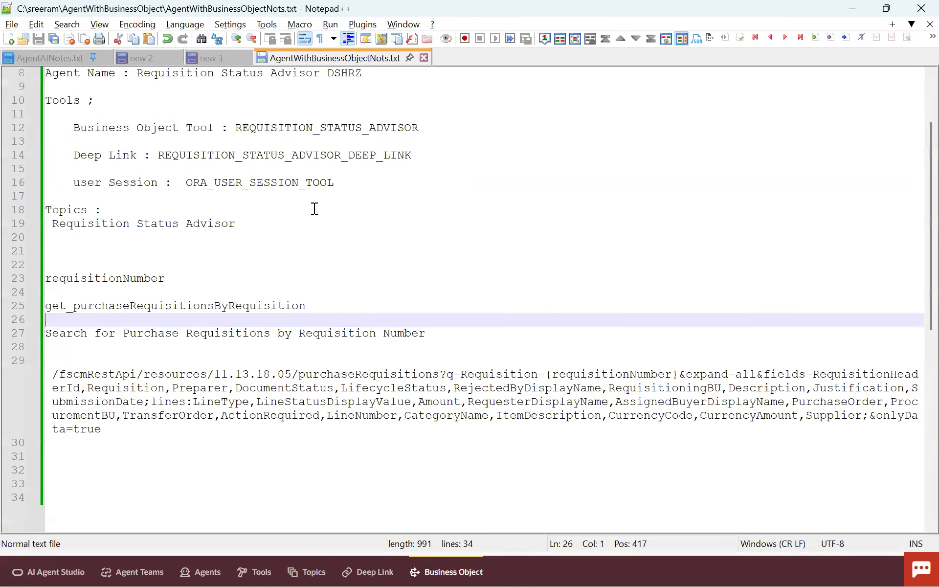
left_click_drag(243, 224, 46, 225)
key("ctrl+c")
key("alt+Tab")
left_click(226, 237)
key("ctrl+v")
left_click(243, 330)
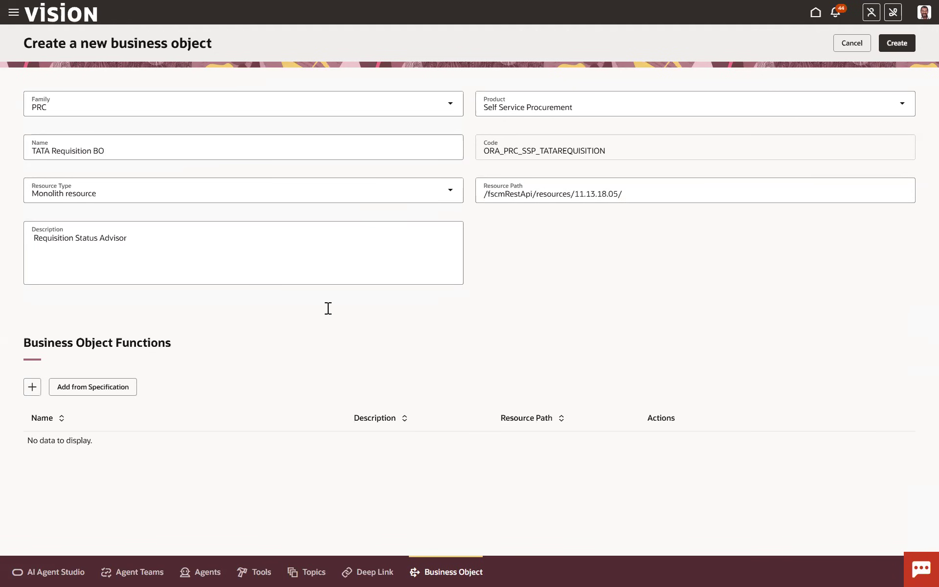
Replace the resource path with the full purchaseRequisitions query URL from the Notepad++ notes
key("alt+Tab")
left_click_drag(130, 428, 52, 373)
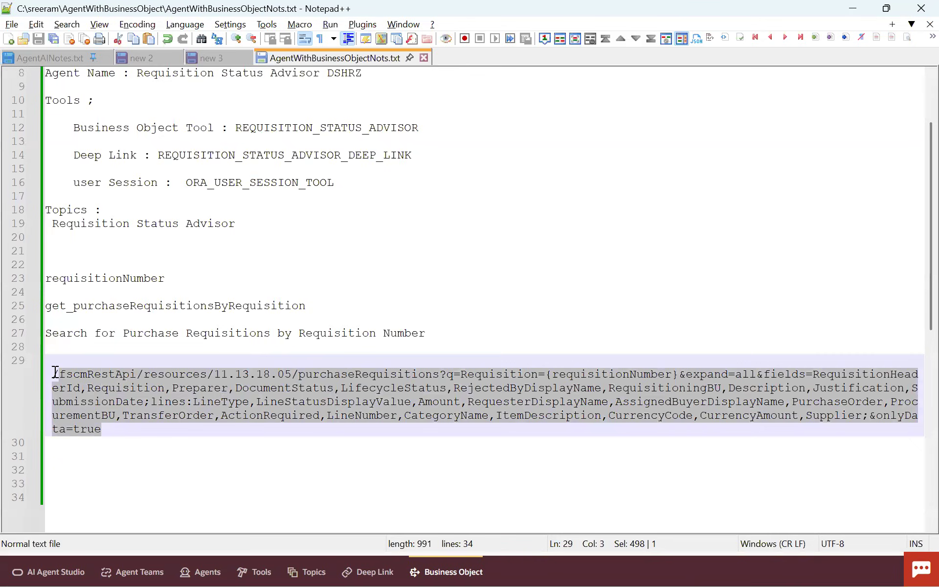
key("ctrl+c")
key("alt+Tab")
left_click(637, 191)
key("ctrl+a")
key("ctrl+v")
left_click(624, 260)
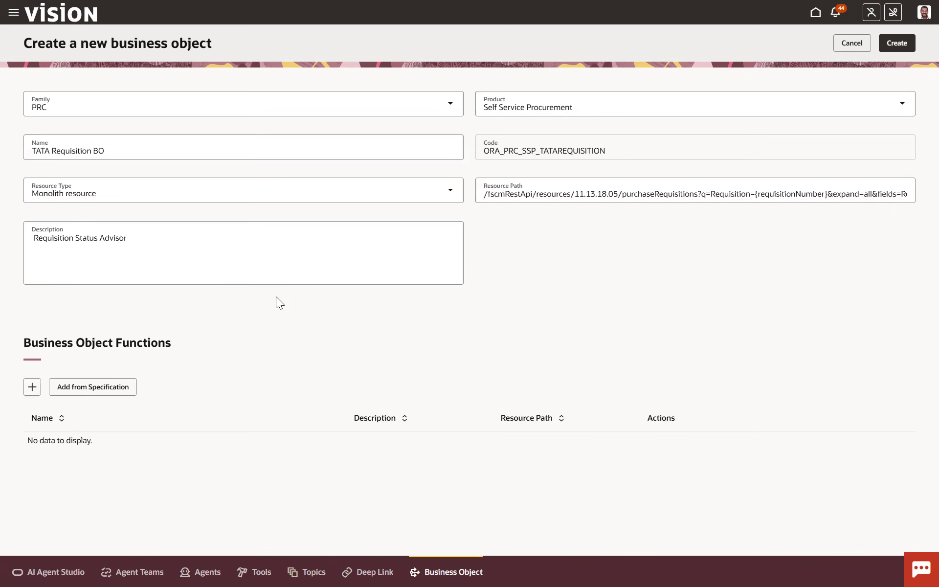
Try to add a business object function from the specification, checking the full resource path in the Notepad++ notes
left_click(72, 394)
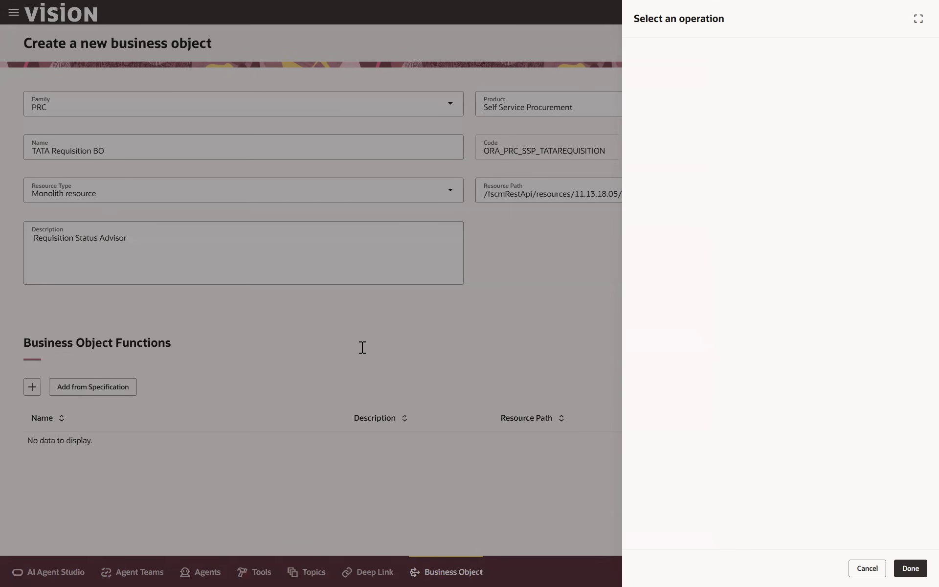
key("alt+Tab")
left_click_drag(108, 429, 56, 375)
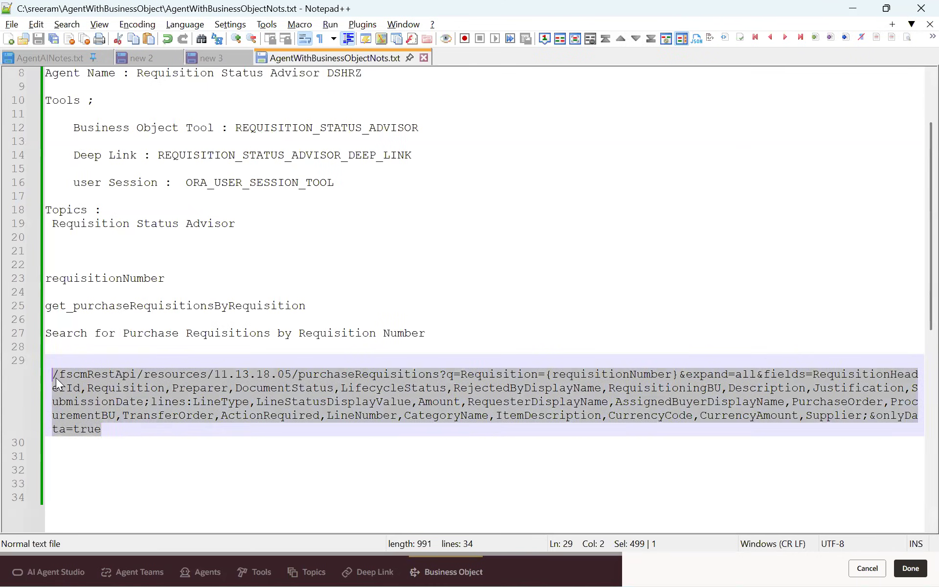
key("alt+Tab")
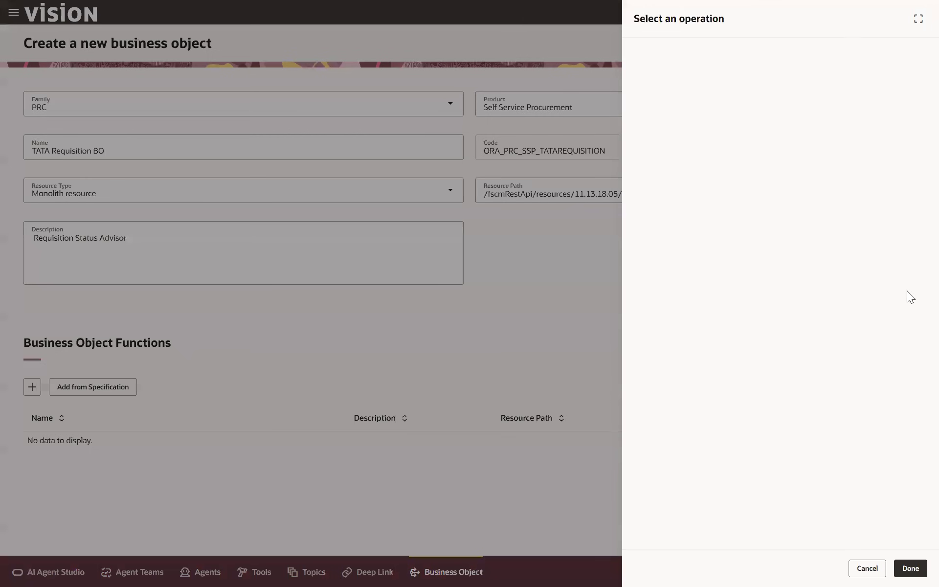
left_click(908, 568)
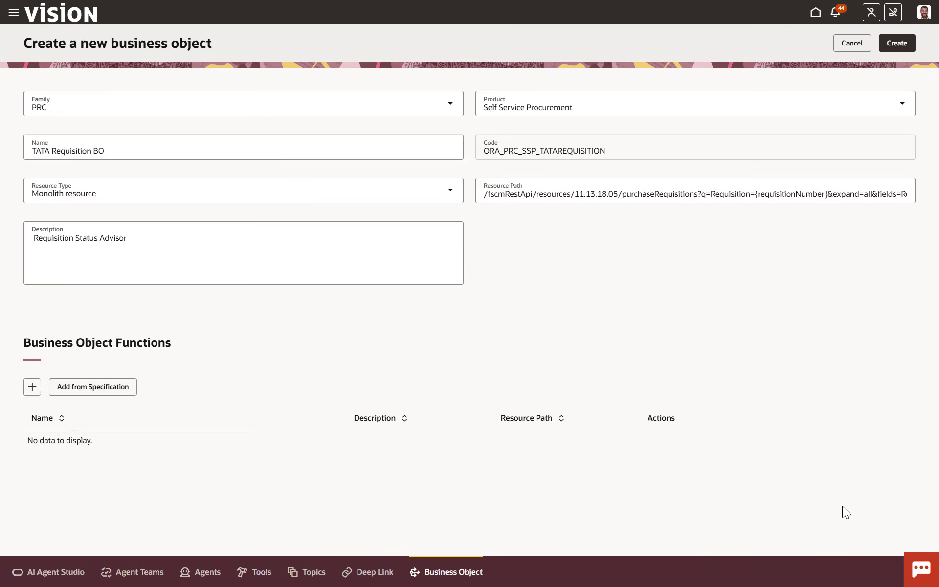
Clear the business object's resource path and leave the field ready for entry
left_click(597, 196)
key("ctrl+a")
key("BackSpace")
left_click(308, 268)
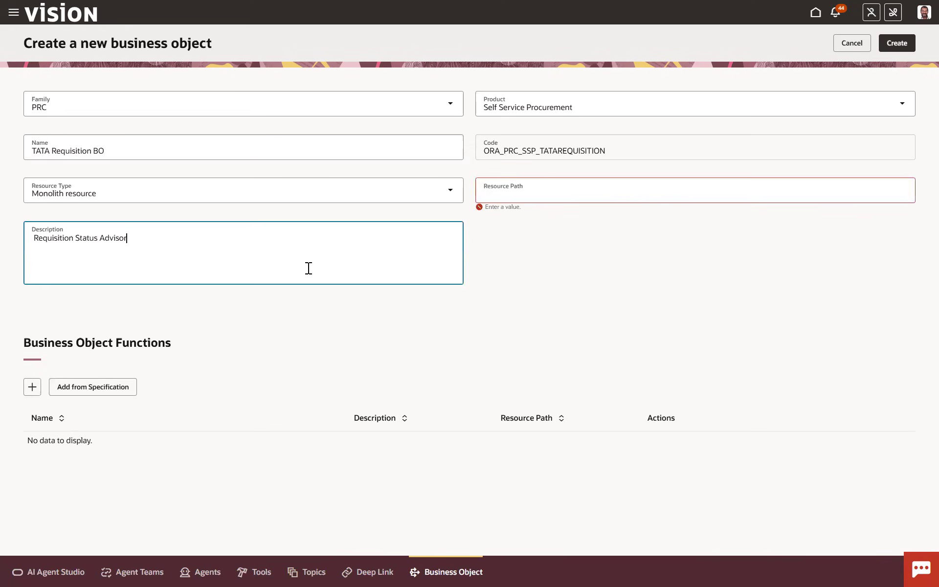
left_click(548, 193)
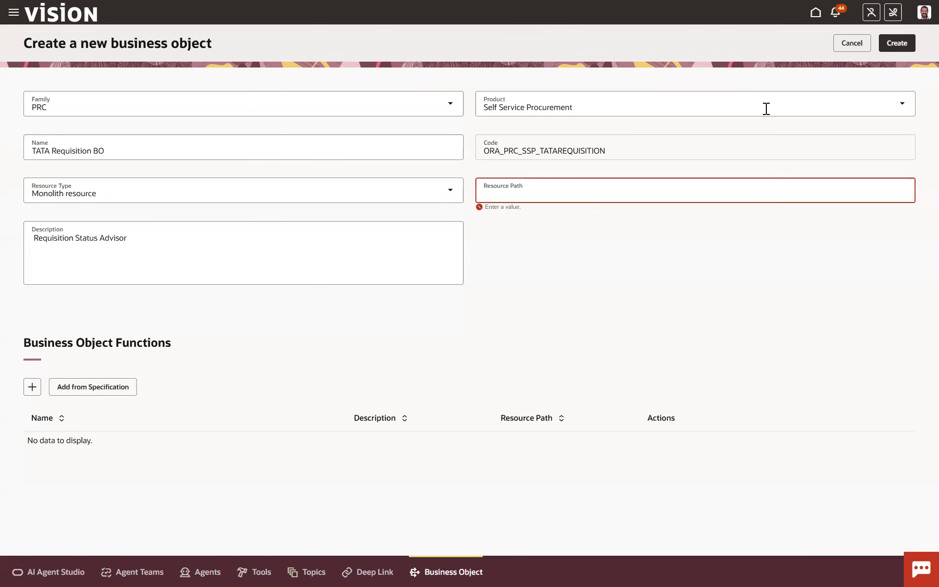
Set the business object's resource path to /fscmRestApi/resources/11.13.18.05/purchaseRequisitions, copied from the URL in the Notepad++ notes
key("alt+Tab")
left_click(222, 374)
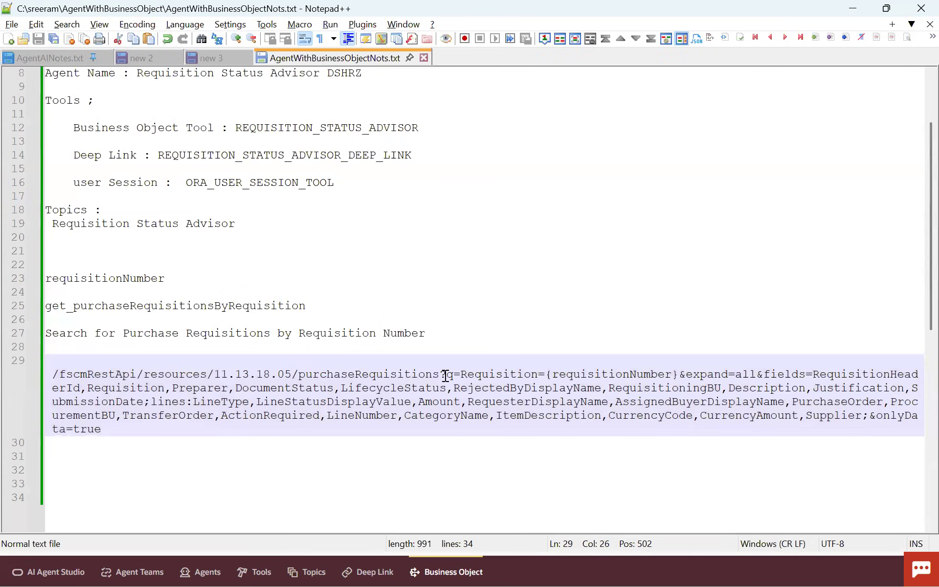
left_click_drag(441, 375, 57, 379)
key("ctrl+c")
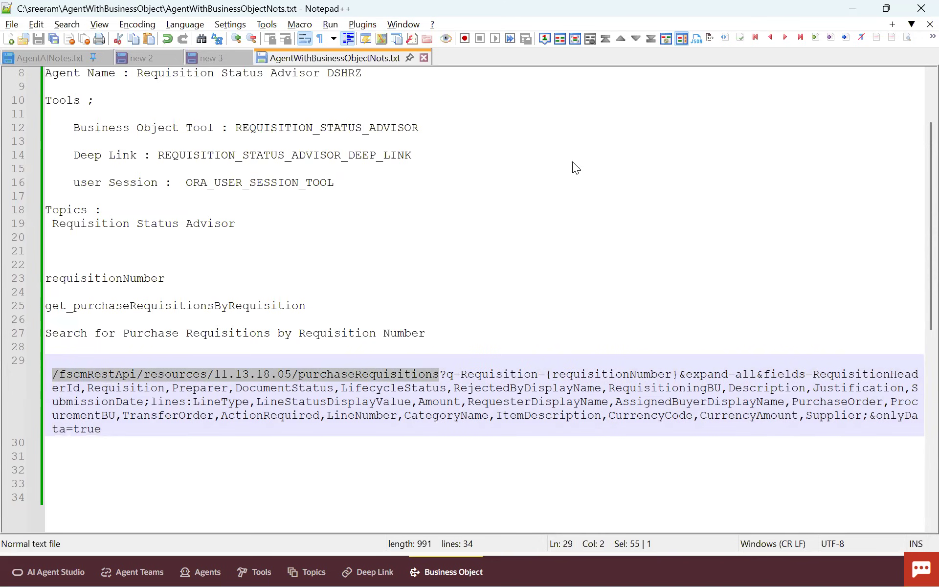
key("alt+Tab")
key("ctrl+v")
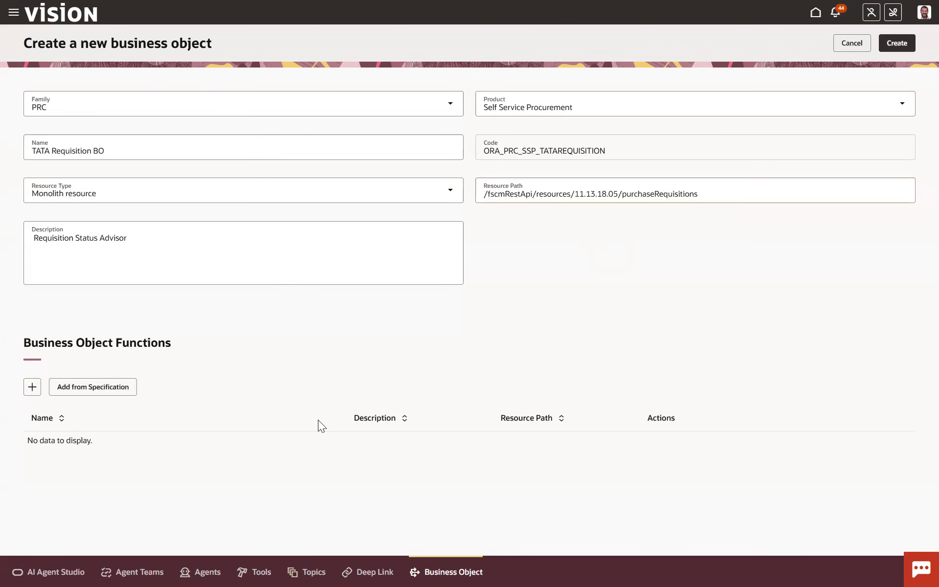
Add a business object function from the specification using the purchaseRequisitions operation Get all (getall_purchaseRequisitions)
left_click(124, 393)
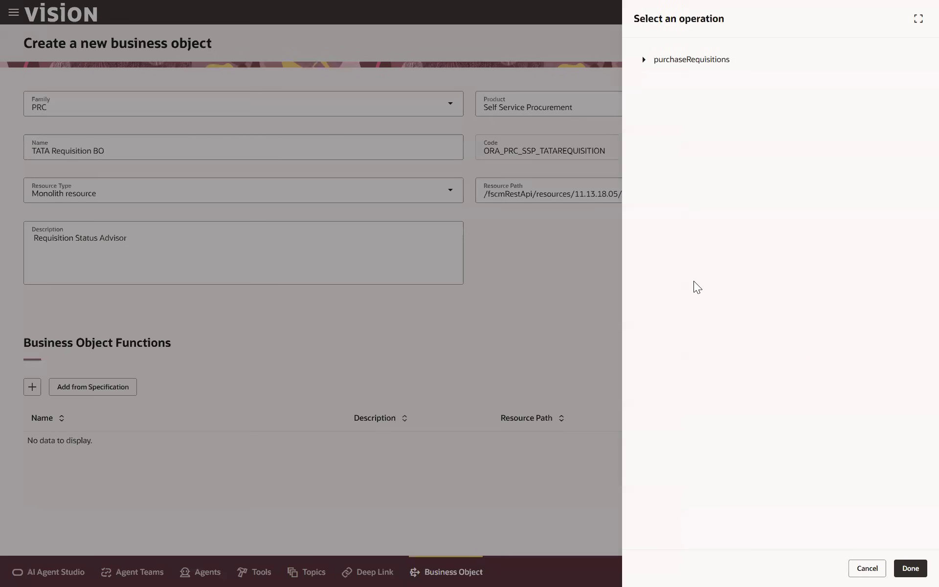
left_click(643, 60)
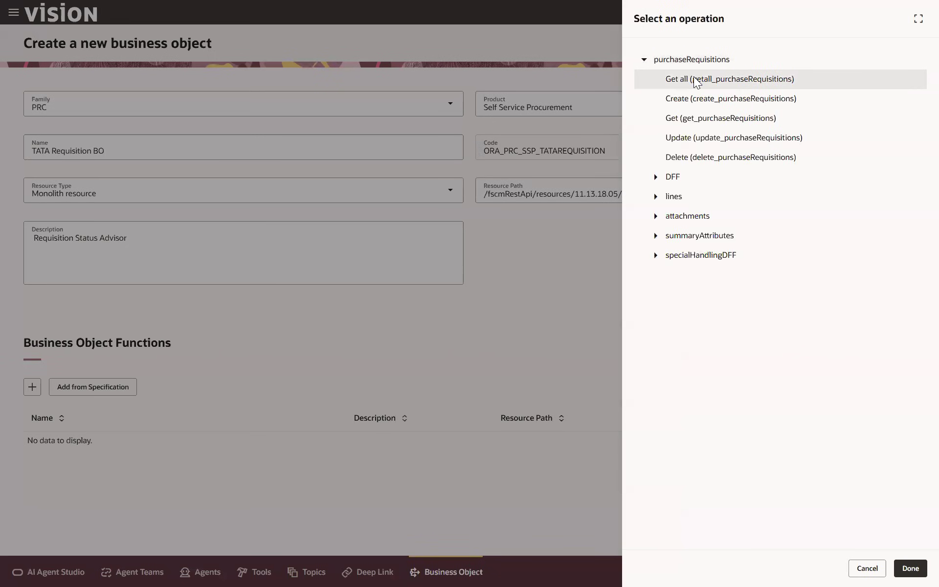
left_click(724, 87)
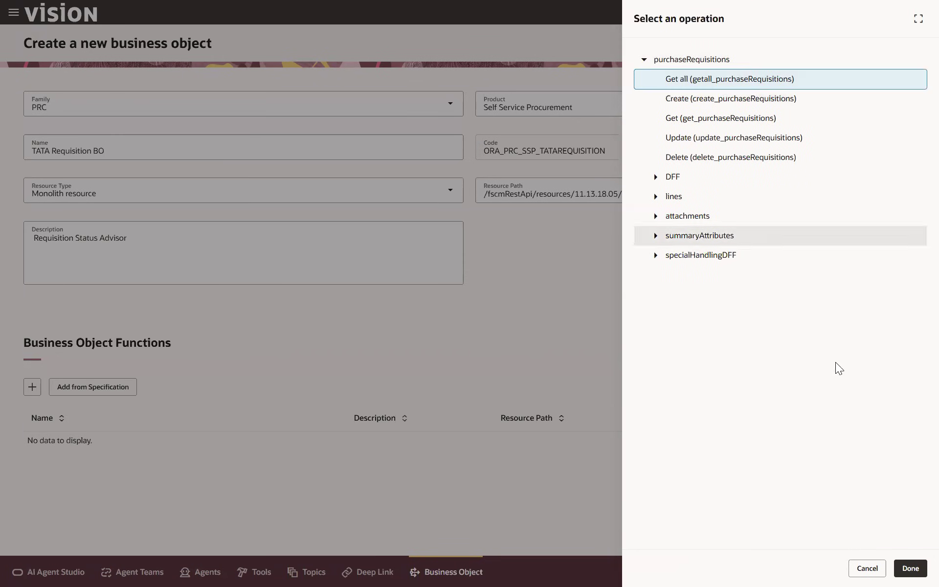
left_click(905, 568)
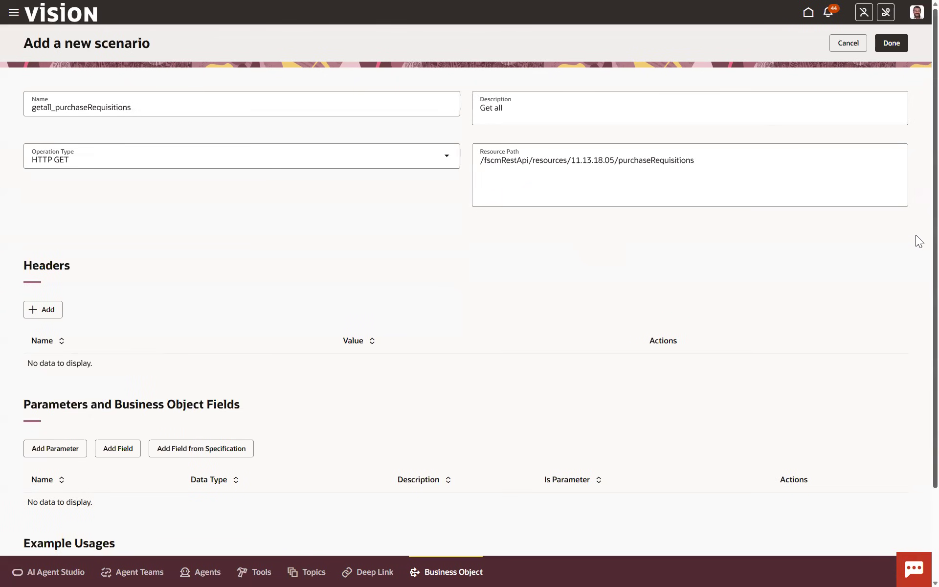
Replace the function's resource path with the full purchaseRequisitions query URL, from /fscmRestApi through onlyData=true, copied from the Notepad++ notes
scroll(916, 235, "down", 3)
scroll(915, 328, "down", 1)
scroll(916, 337, "up", 1)
scroll(915, 293, "up", 2)
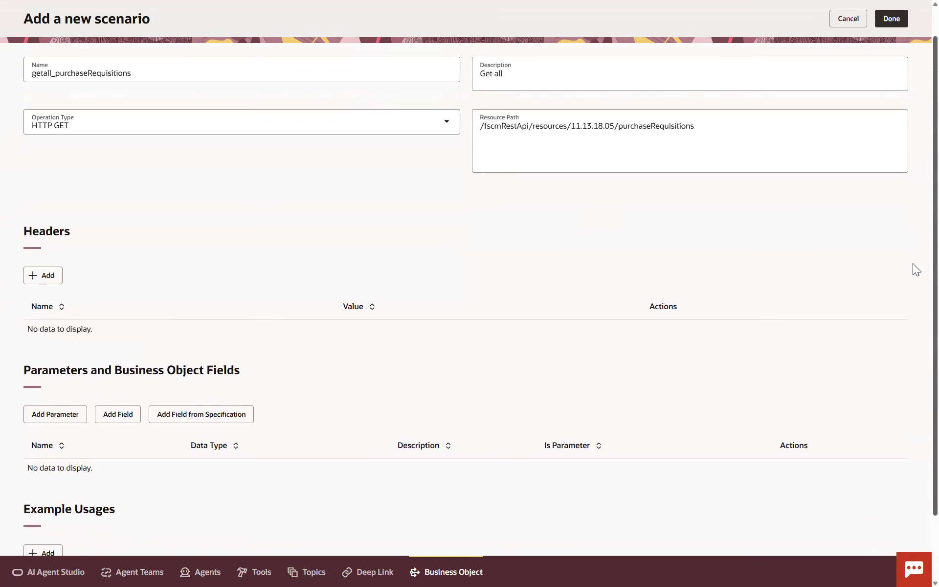
left_click(705, 152)
key("alt+Tab")
left_click_drag(110, 429, 57, 373)
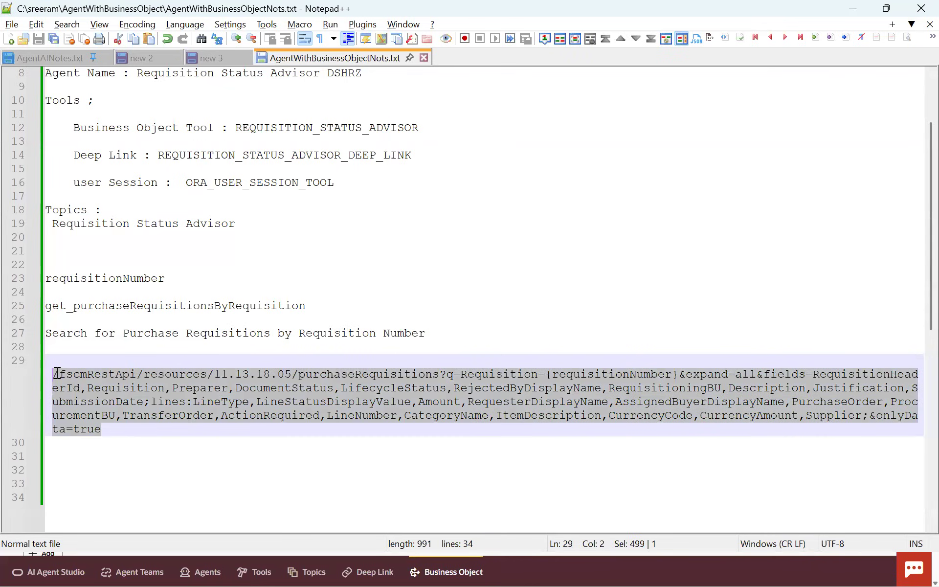
key("alt+Tab")
key("ctrl+a")
key("ctrl+v")
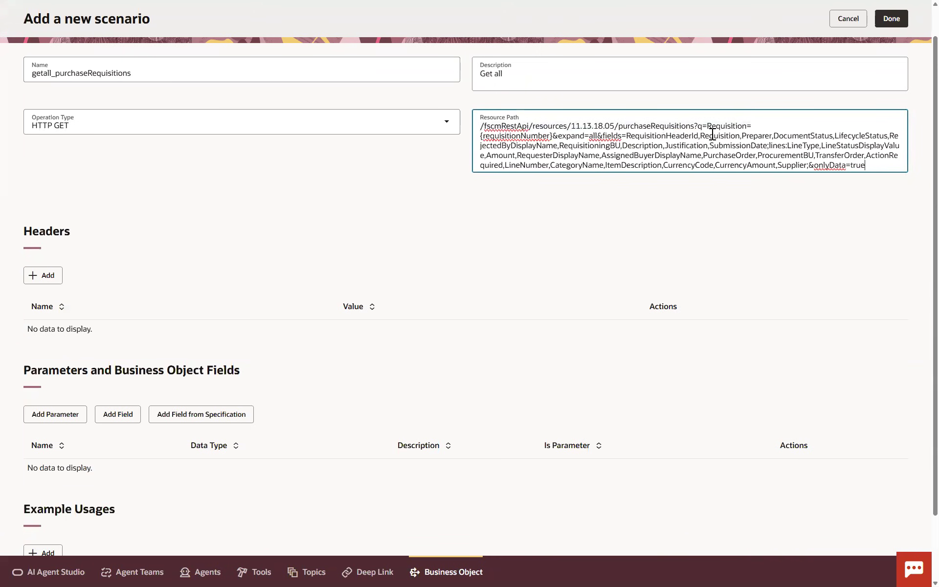
Add a String parameter named requisitionNumber, copied from the resource path, with the description "Get Requestion Data"
double_click(527, 136)
key("ctrl+c")
left_click(528, 269)
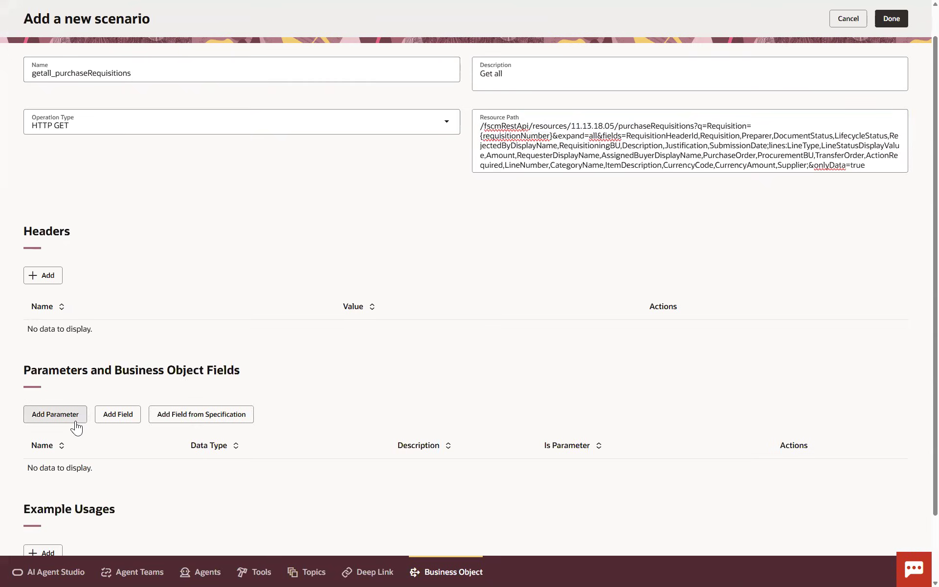
left_click(55, 414)
key("ctrl+v")
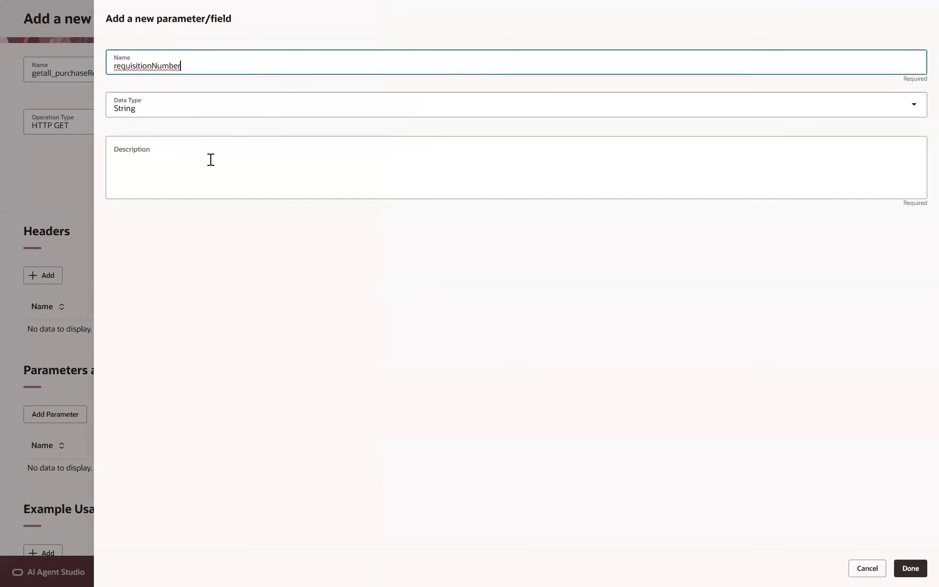
left_click(212, 160)
type("Get Requistion D")
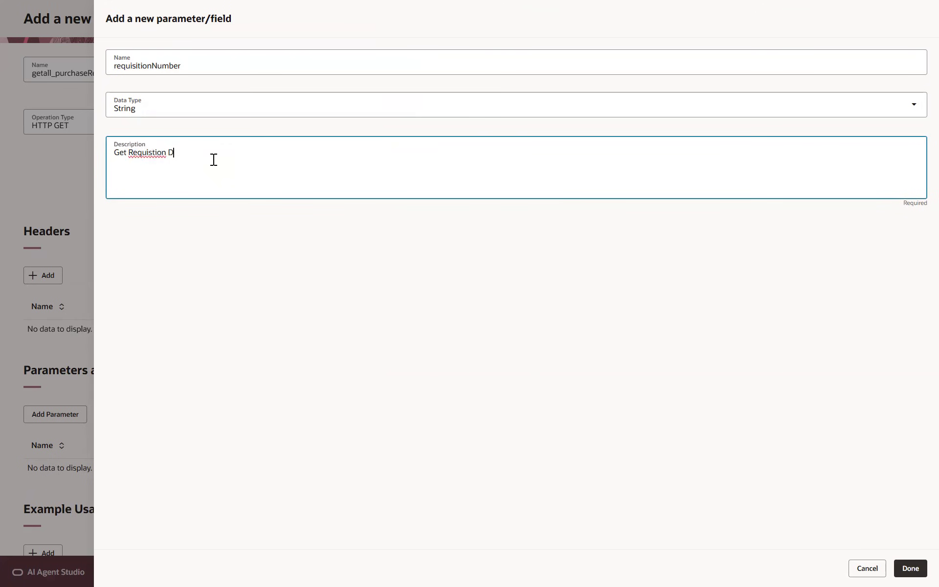
type("ata")
right_click(150, 154)
left_click(173, 173)
left_click(909, 563)
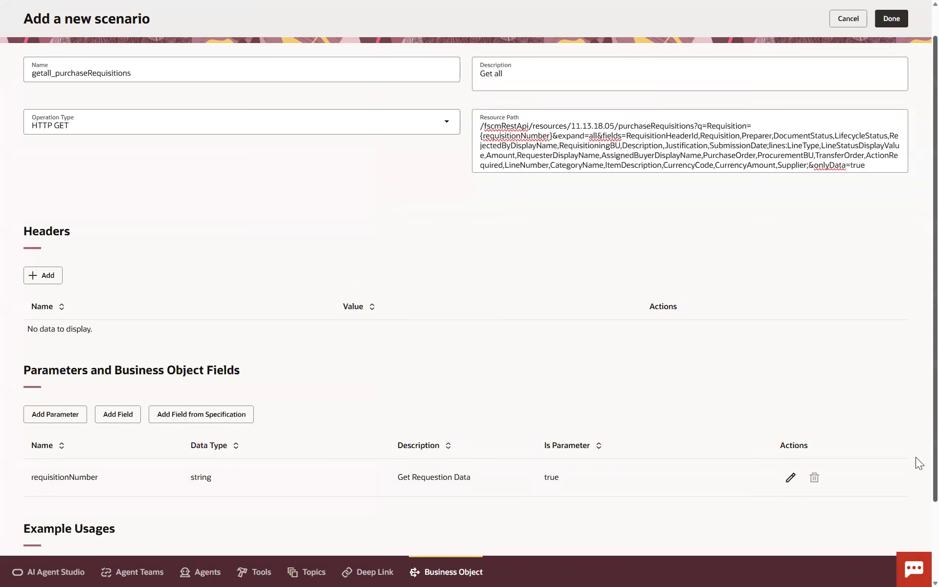
Start a new example usage for the function with the description "Requisition Info"
scroll(916, 457, "down", 2)
left_click(49, 478)
left_click(242, 91)
type("Req")
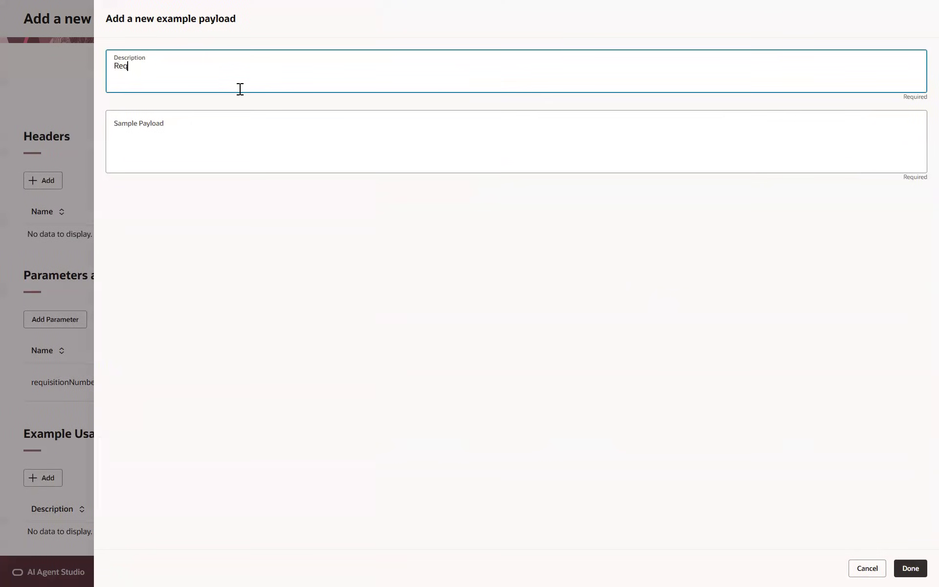
type("uisition Info")
Enter the sample payload {"requisitionNumber":"123"}, copying the parameter name from the Notepad++ notes, and finish the example usage
left_click(220, 149)
key("alt+Tab")
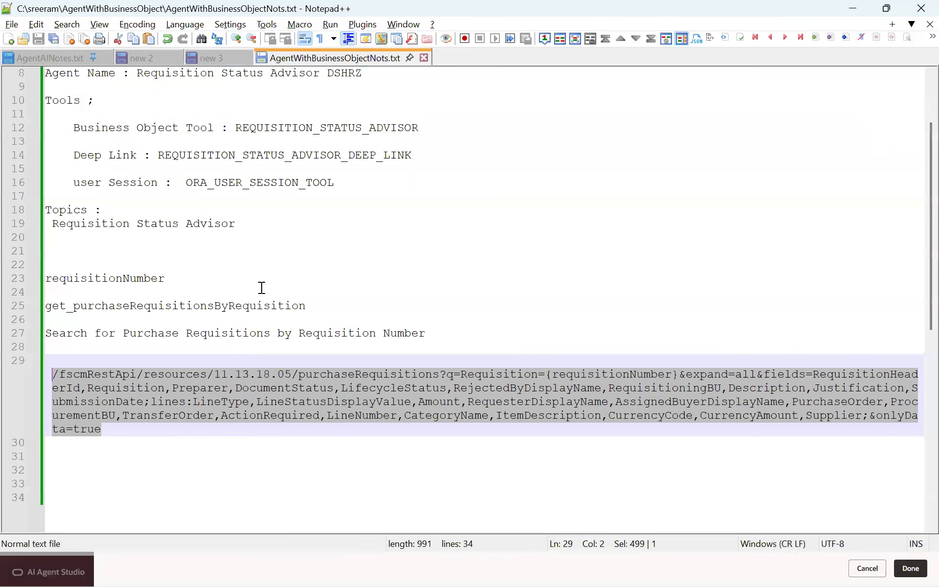
double_click(564, 375)
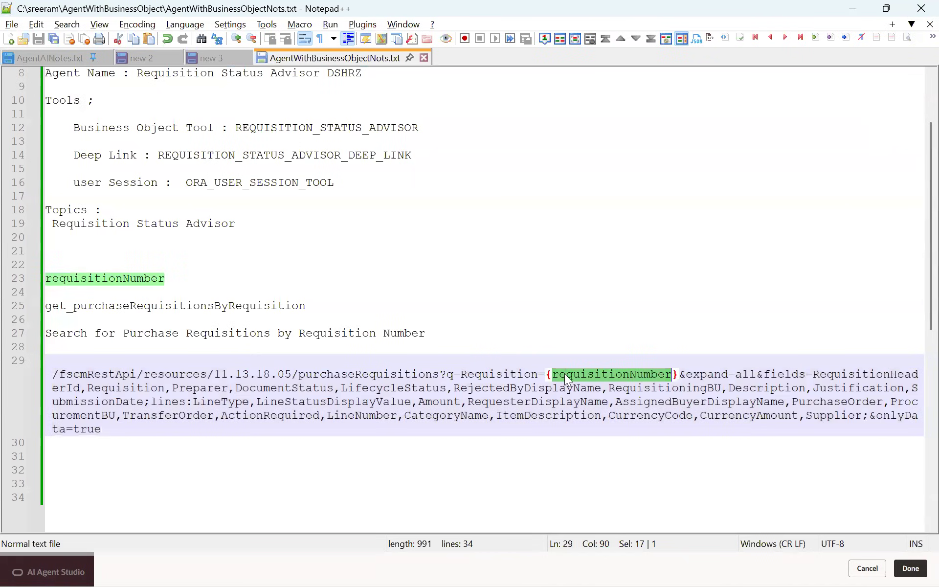
key("alt+Tab")
type("{\"")
key("ctrl+v")
type("\"")
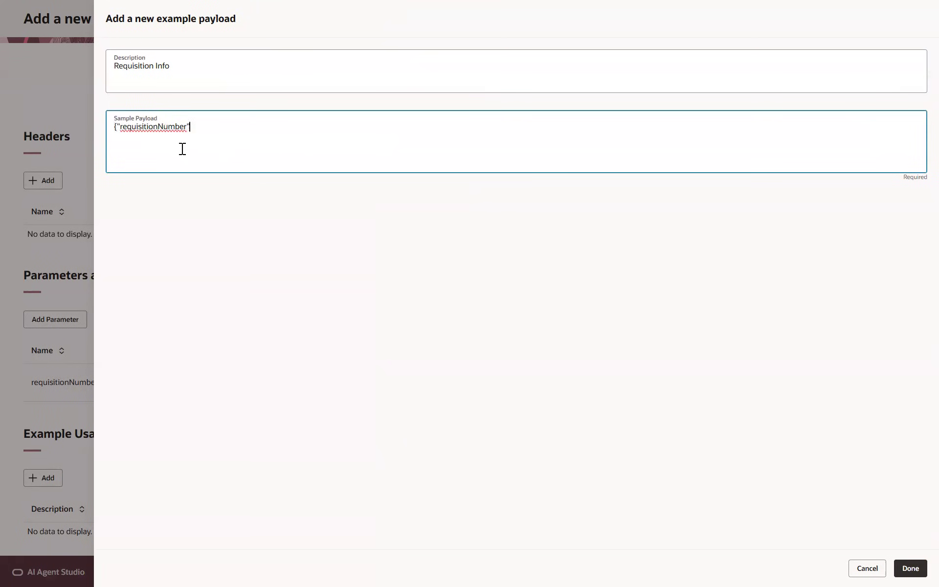
type(":\"123\"}")
left_click(910, 568)
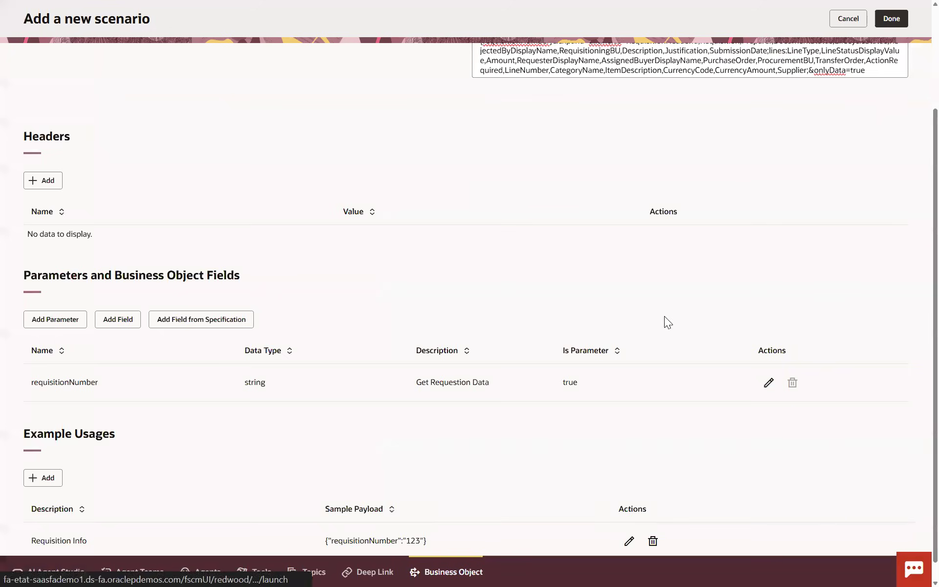
Change the function's description to "Get all Requisition Details" with corrected spelling and finish the scenario
scroll(915, 80, "up", 3)
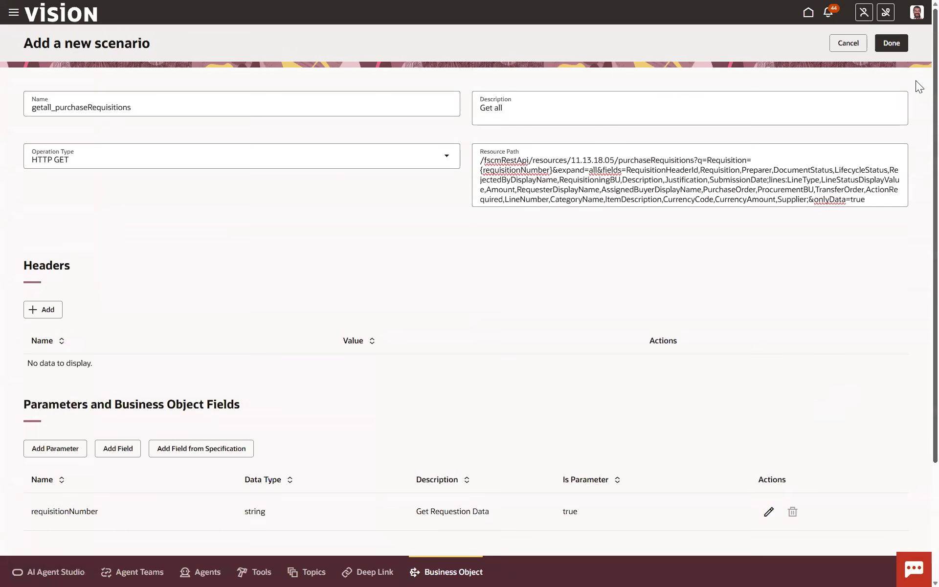
left_click(567, 116)
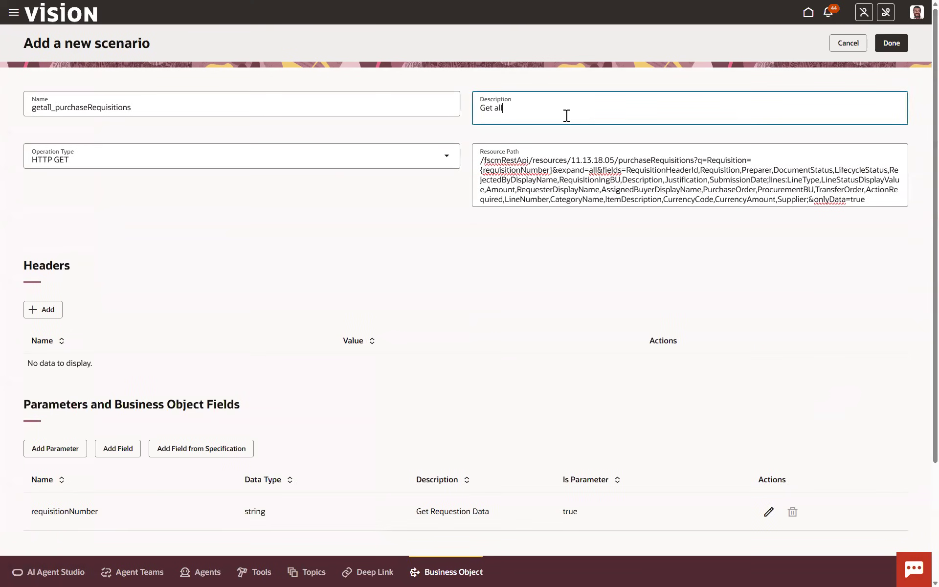
type("Requsition Details")
right_click(521, 105)
left_click(541, 120)
left_click(891, 43)
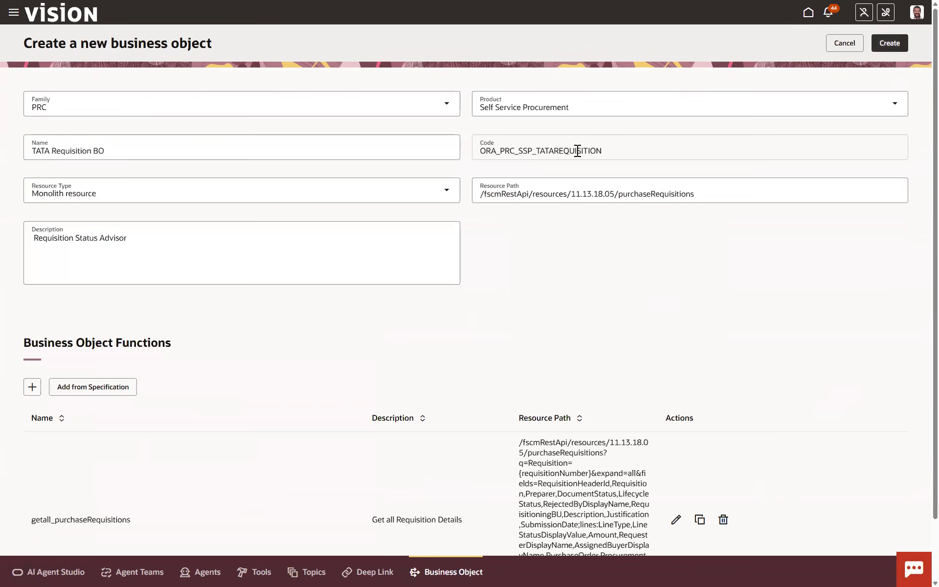
Review the completed TATA Requisition BO definition and its function, and create the business object
left_click(271, 254)
scroll(916, 370, "down", 2)
scroll(916, 343, "up", 2)
left_click(890, 44)
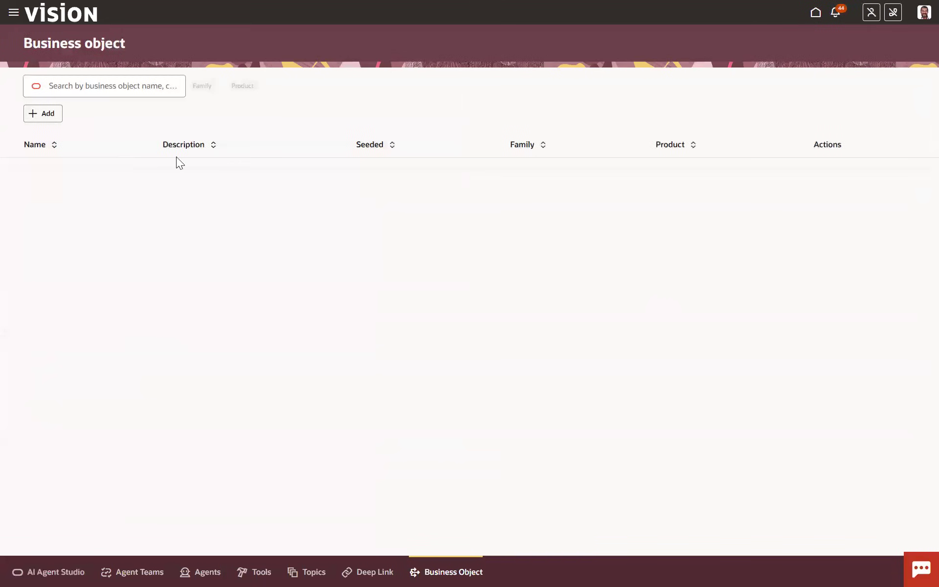
Search the business objects for "Sree" to find the existing requisition status object
left_click(109, 90)
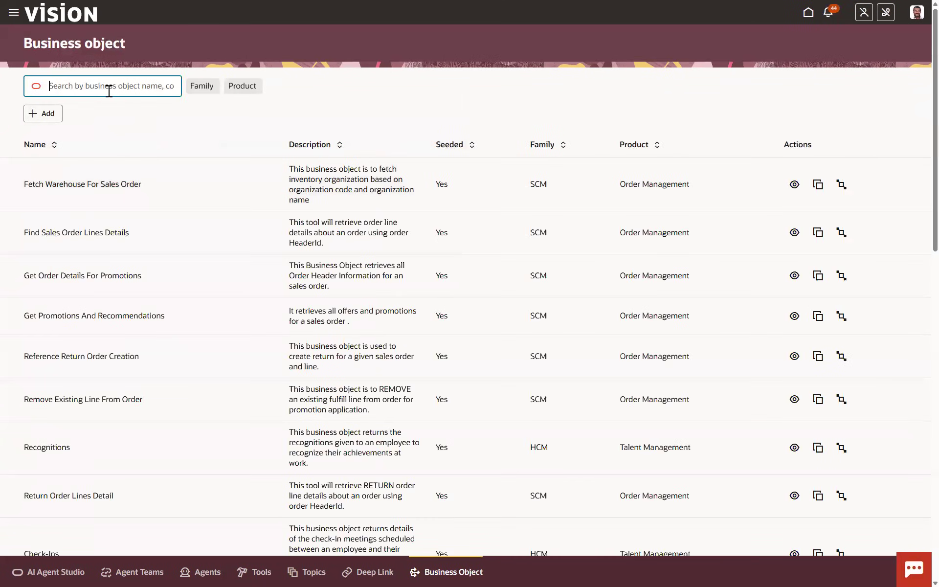
type("AR")
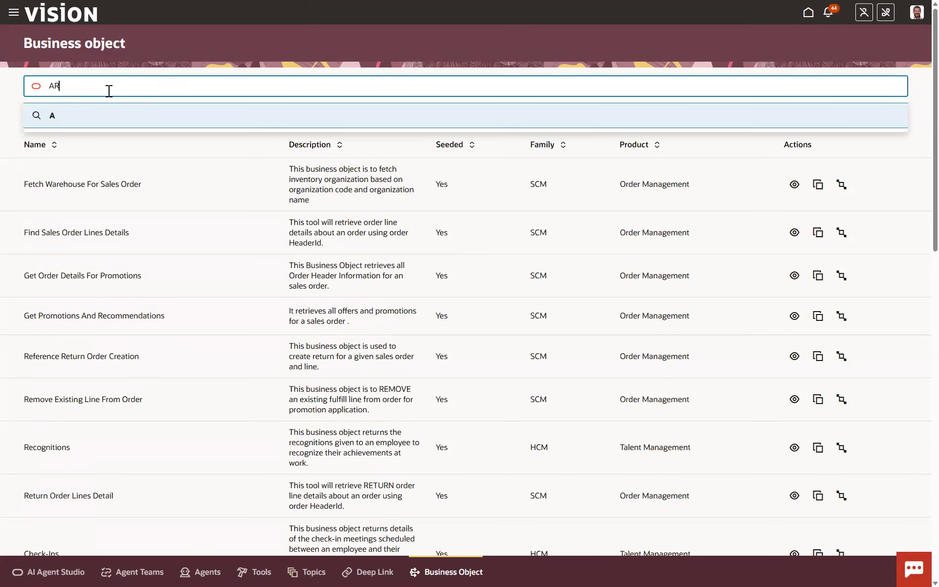
type("EE")
key("BackSpace")
key("BackSpace")
key("BackSpace")
key("BackSpace")
type("Sree")
key("Return")
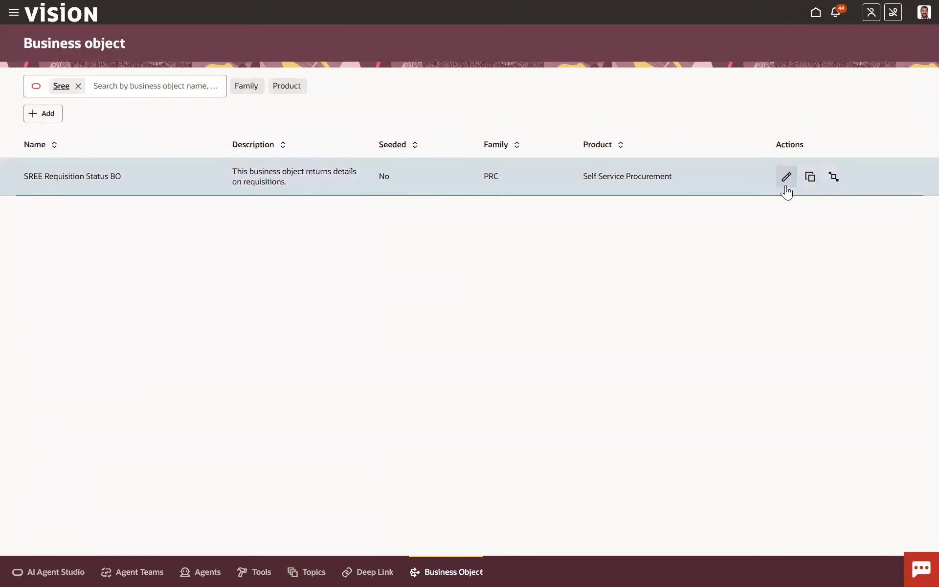
Copy the description of SREE Requisition Status BO and leave that object without saving
left_click(786, 177)
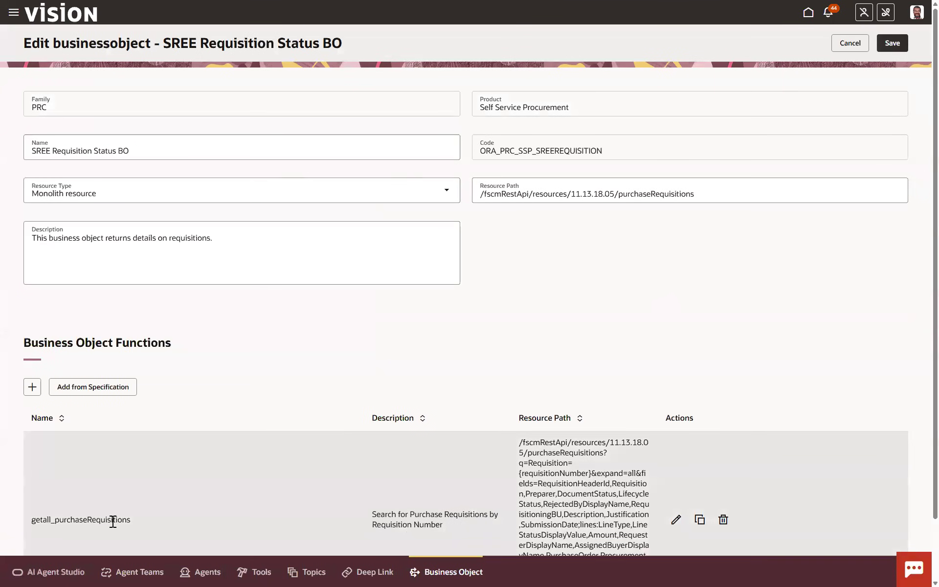
left_click(300, 251)
key("ctrl+a")
key("ctrl+c")
left_click(850, 42)
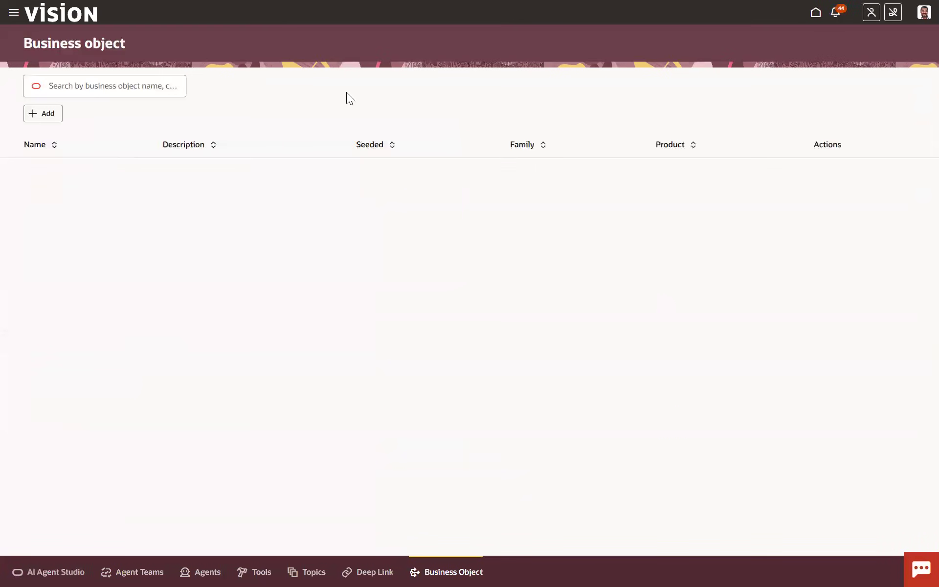
Find TATA Requisition BO, replace its description with "This business object returns details on requisitions." and save it
left_click(172, 86)
type("tata")
key("Return")
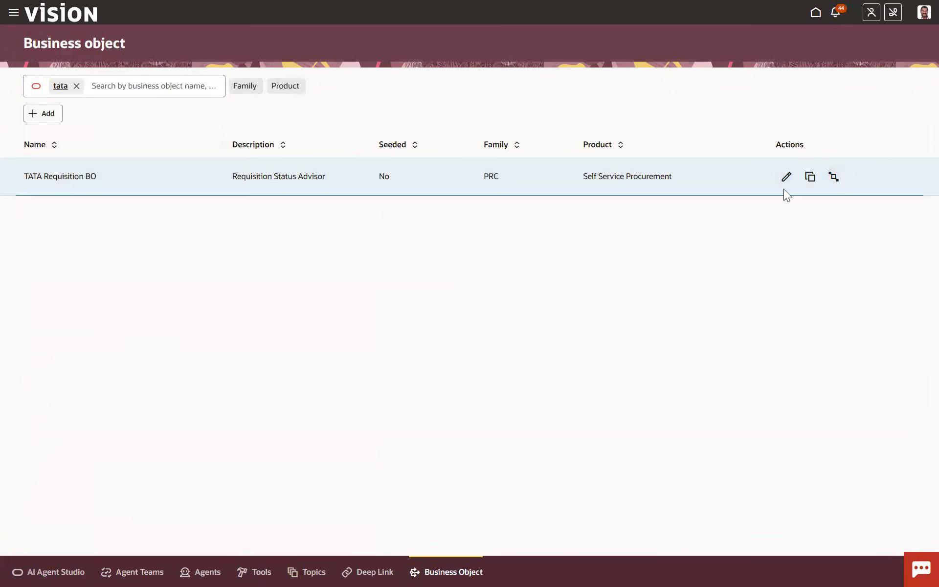
left_click(786, 177)
triple_click(215, 249)
key("ctrl+v")
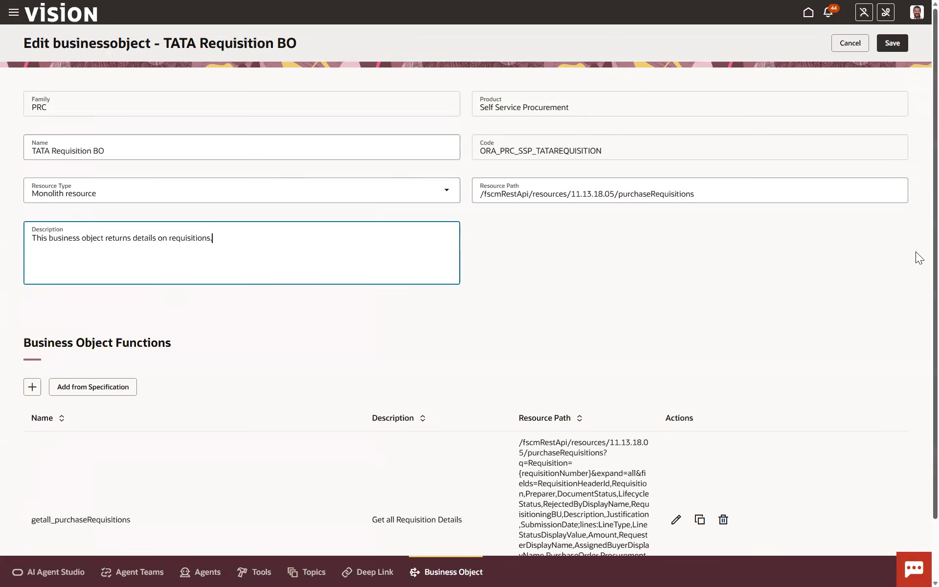
scroll(917, 293, "down", 2)
scroll(917, 270, "up", 2)
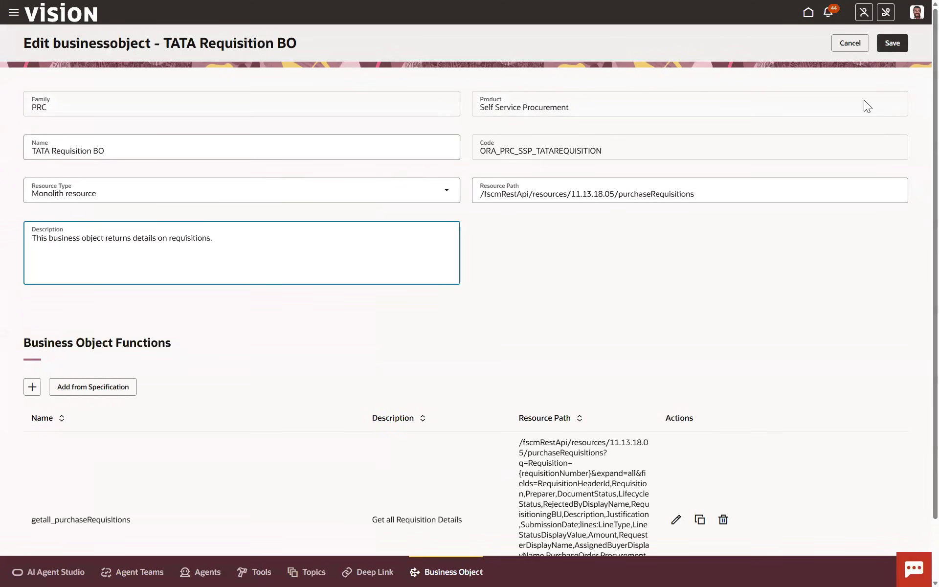
left_click(892, 43)
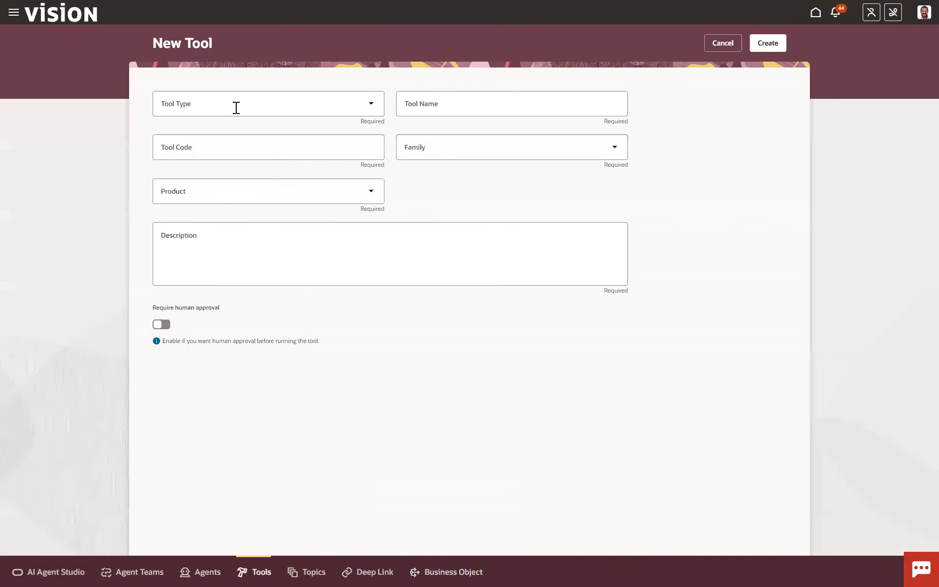
Define a Business Object tool named "TATA Requisition Tool" with code TATA_REQUISITION_TOOL_ and the description "Get Requisition Details"
left_click(235, 105)
left_click(214, 141)
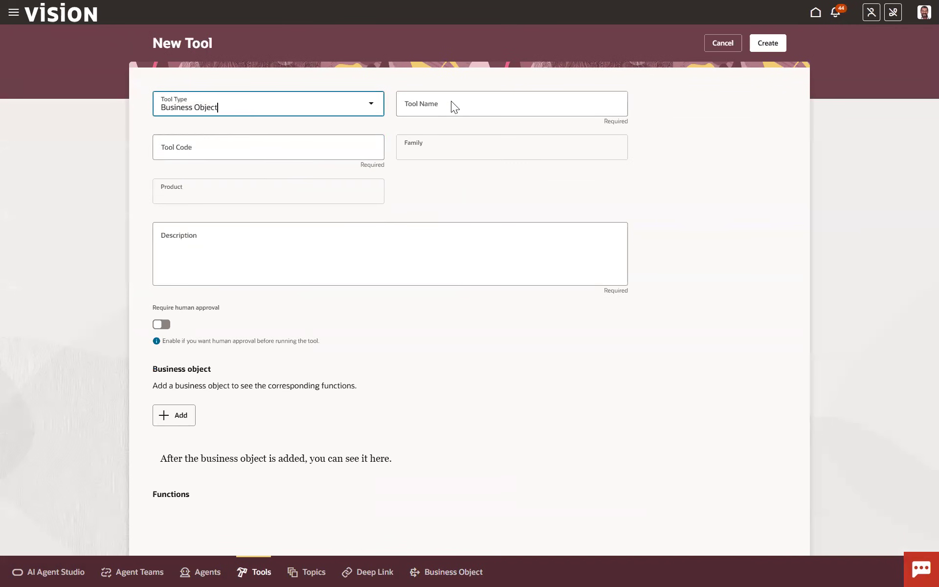
left_click(451, 103)
type("T")
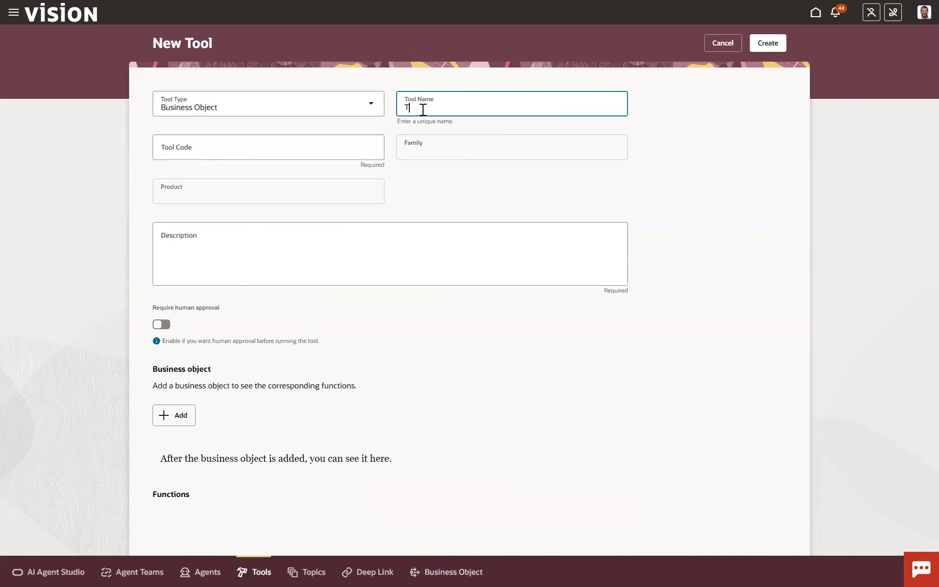
type("ATA Requsition Tool")
right_click(451, 109)
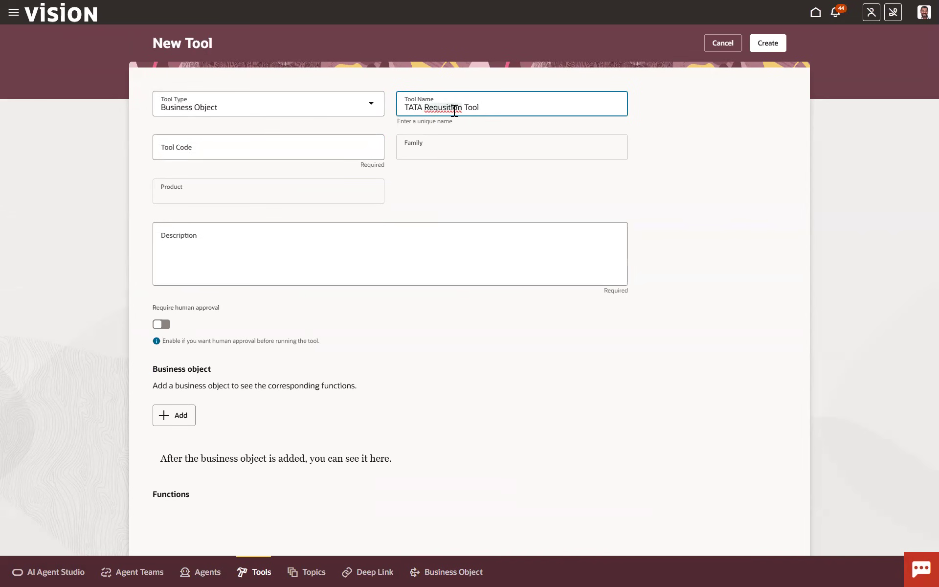
left_click(473, 127)
left_click(322, 144)
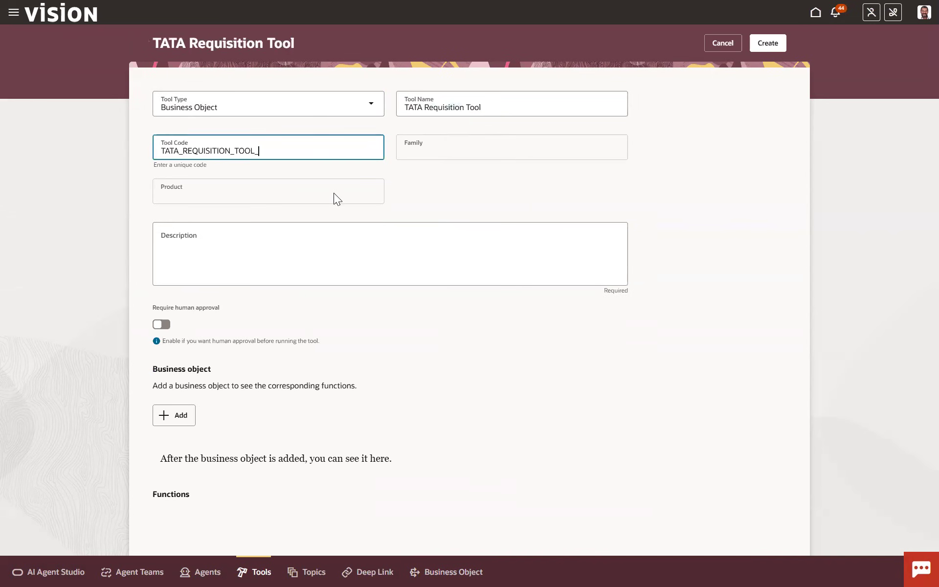
left_click(304, 244)
type("Get Requisition Details")
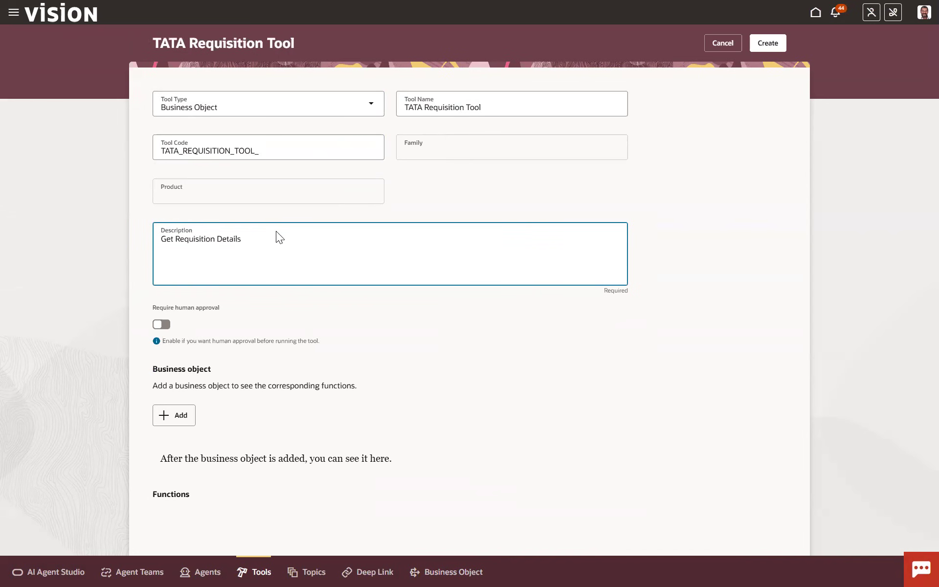
Search the business objects for "Tata" and add TATA Requisition BO to the tool
left_click(187, 415)
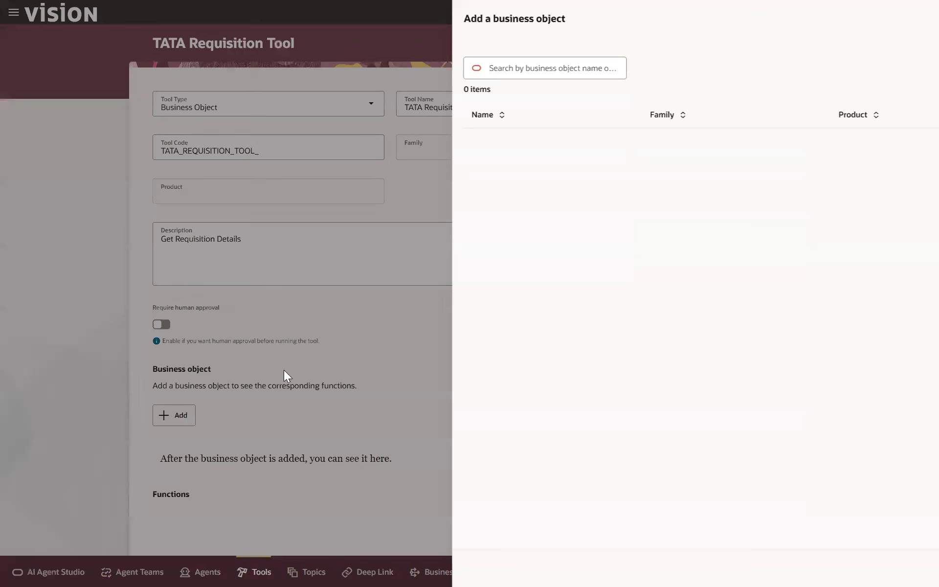
type("Tata")
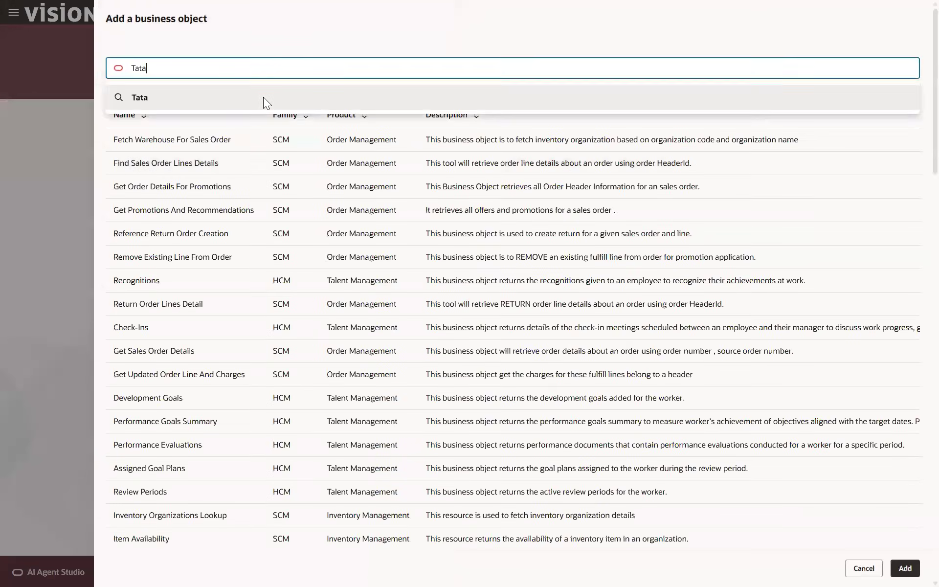
key("Return")
left_click(211, 140)
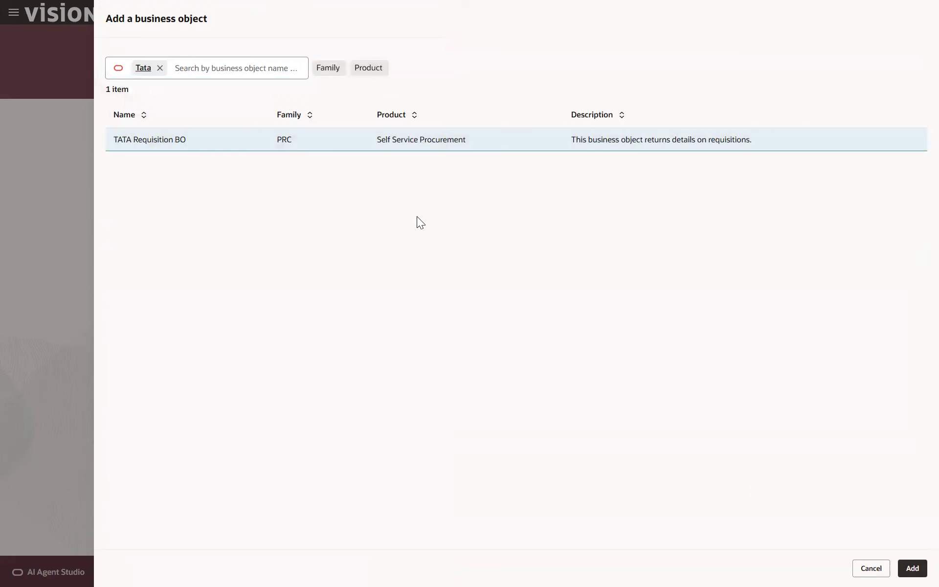
left_click(912, 568)
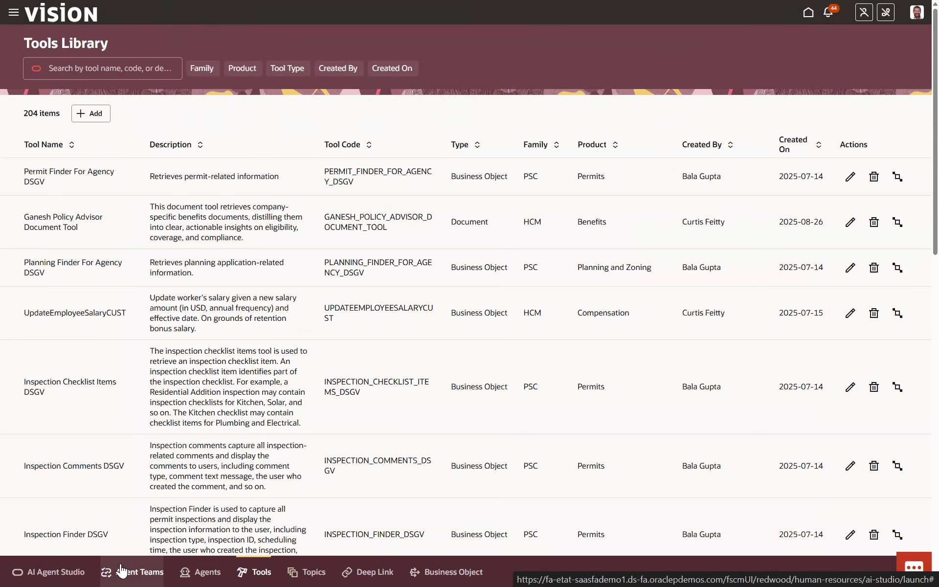
Start a new agent team and name it "TATA Requisition Agent", correcting the spelling of Requisition
left_click(121, 570)
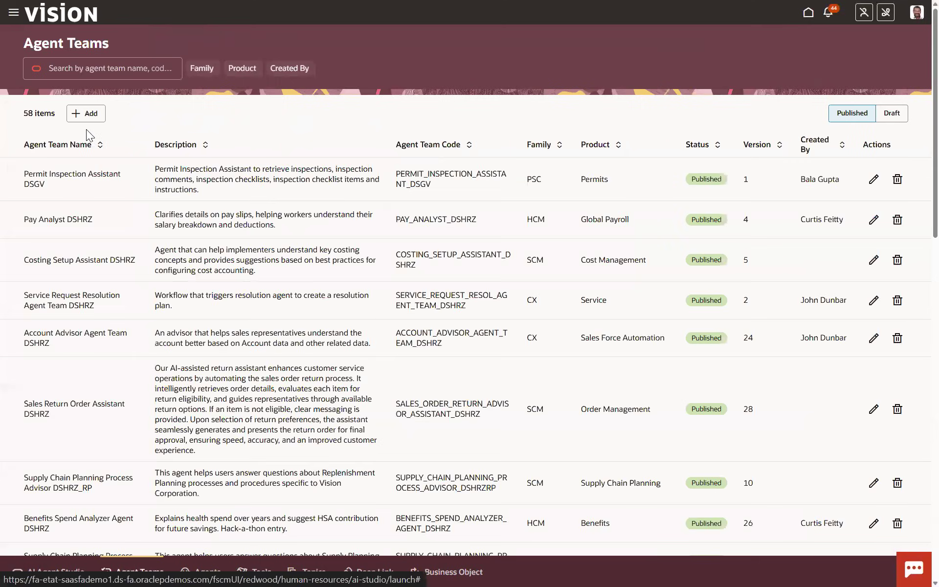
left_click(81, 117)
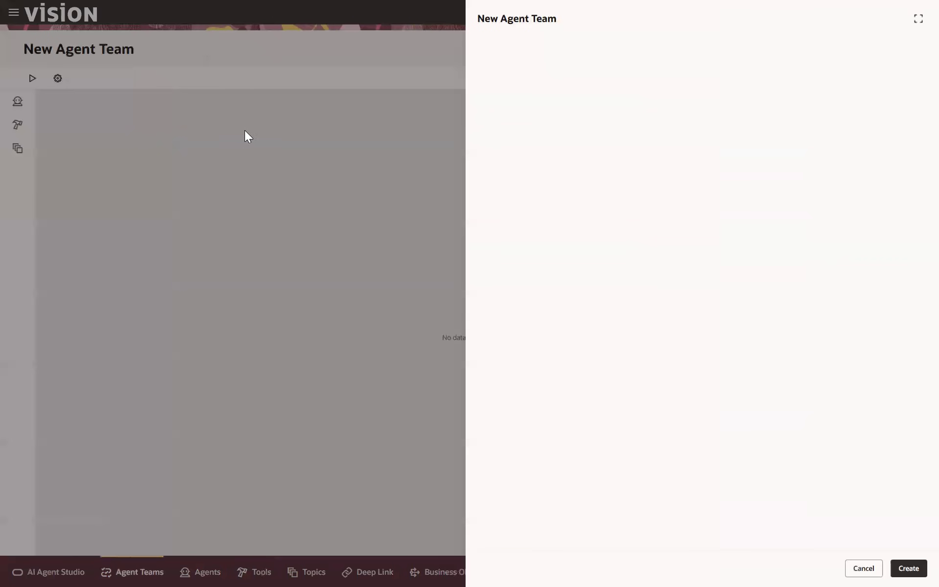
left_click(567, 96)
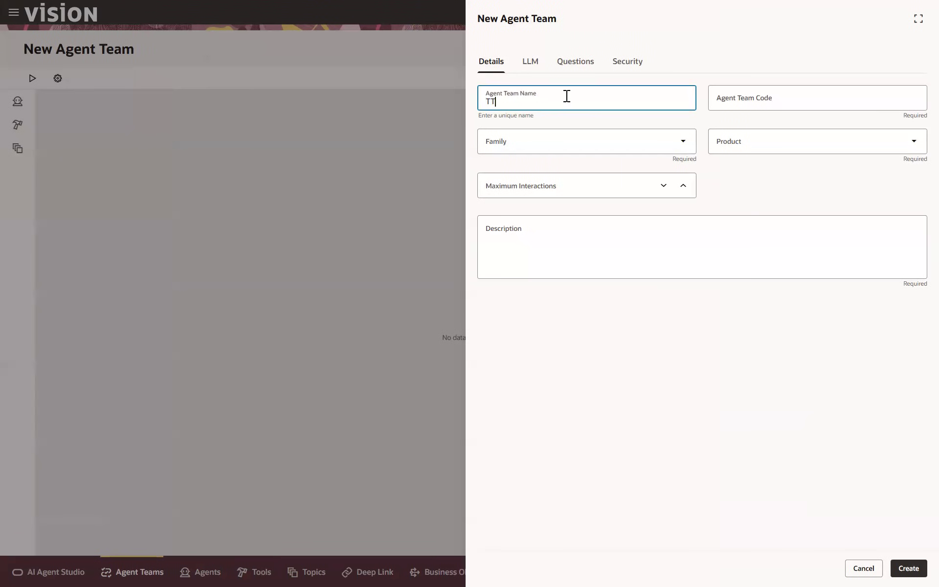
type("TATA Requsition Agent")
right_click(528, 104)
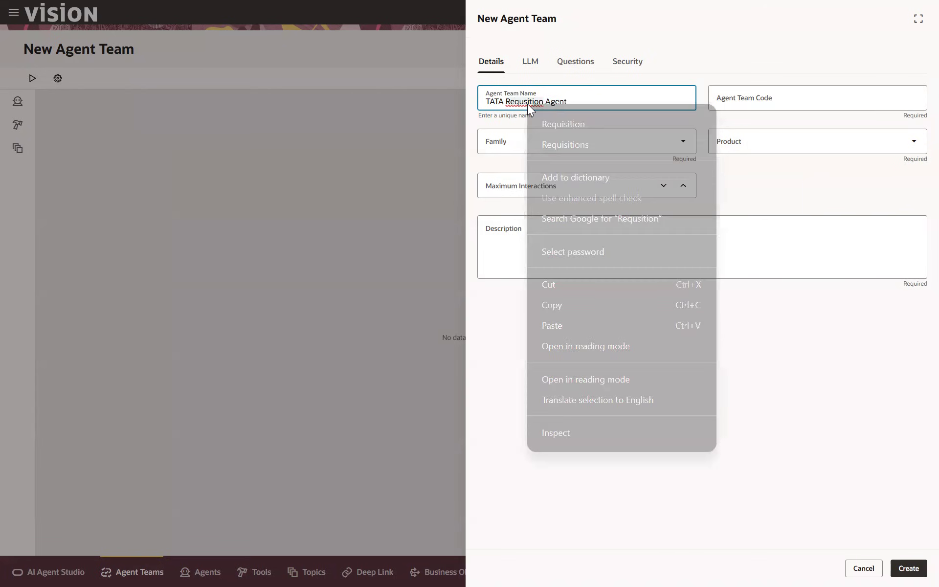
left_click(559, 121)
Set the agent team's family to PRC, product to Self Service Procurement, maximum interactions to 10 and description to "Get Requisition Details"
left_click(589, 149)
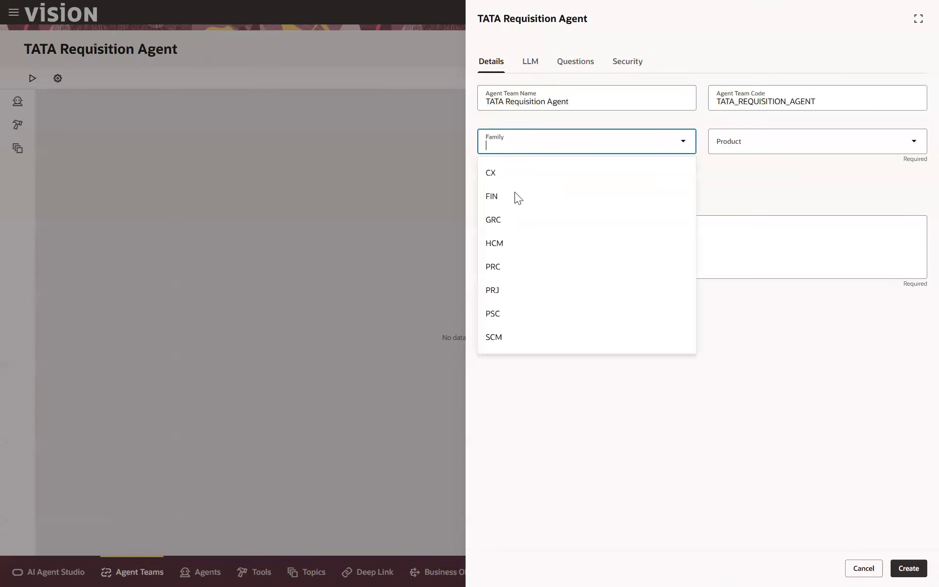
left_click(553, 266)
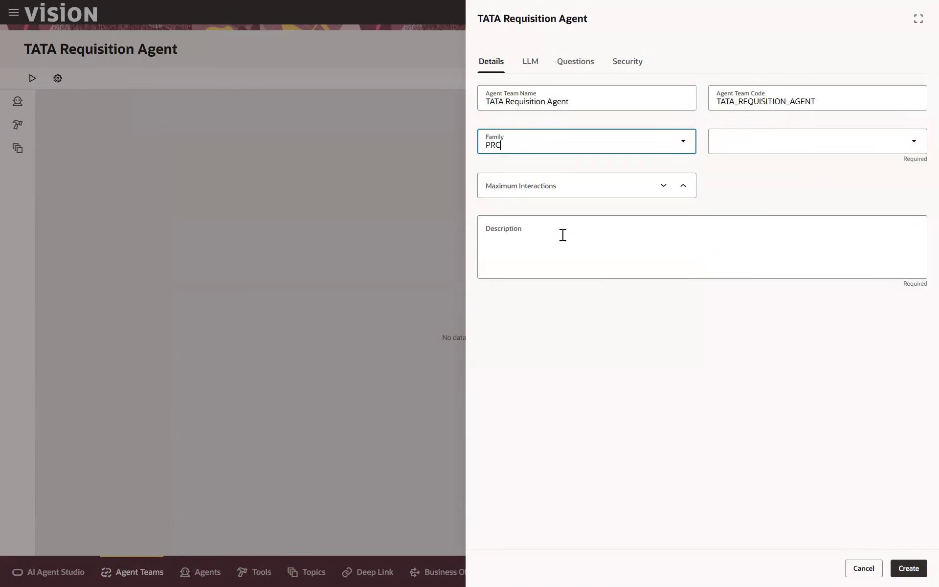
left_click(757, 148)
left_click(757, 195)
left_click(605, 194)
type("10")
left_click(590, 234)
type("Get Requisition Details")
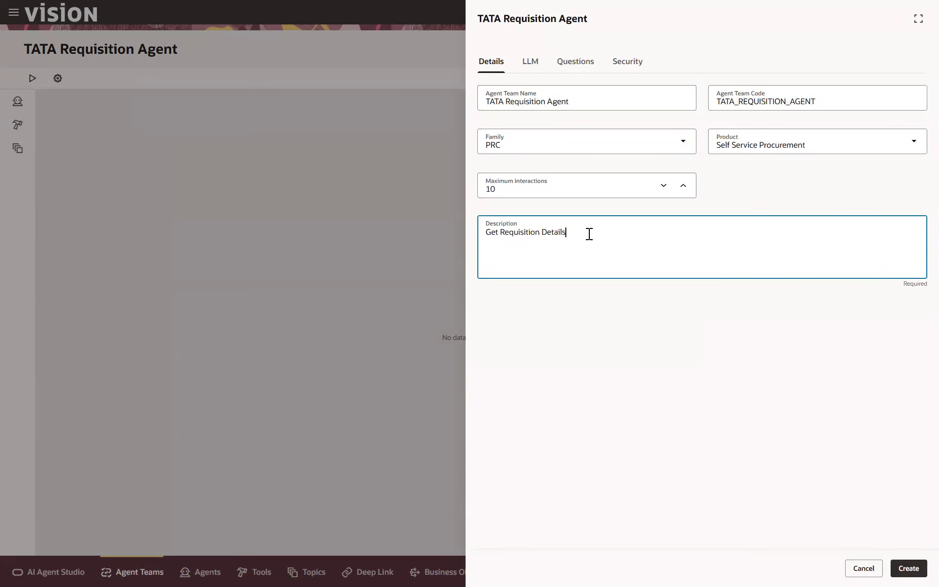
Add the Employee role (PER_EMPLOYEE_ABSTRACT) to the agent team's security
left_click(634, 70)
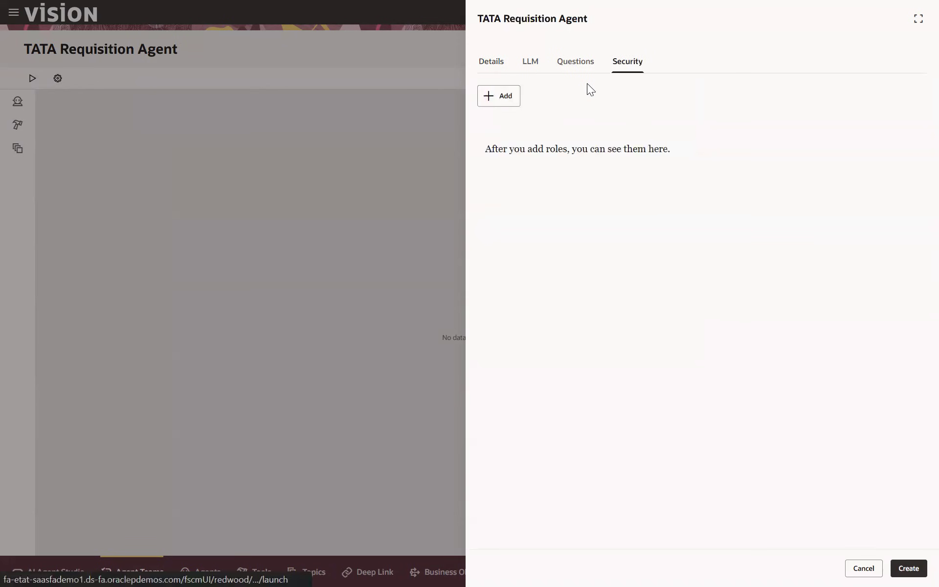
left_click(499, 96)
type("Emplo")
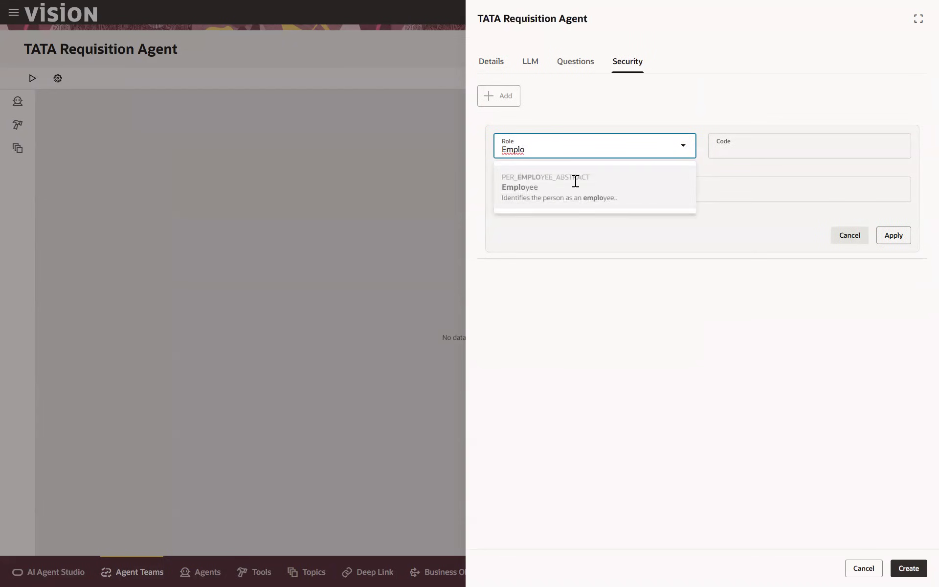
left_click(574, 185)
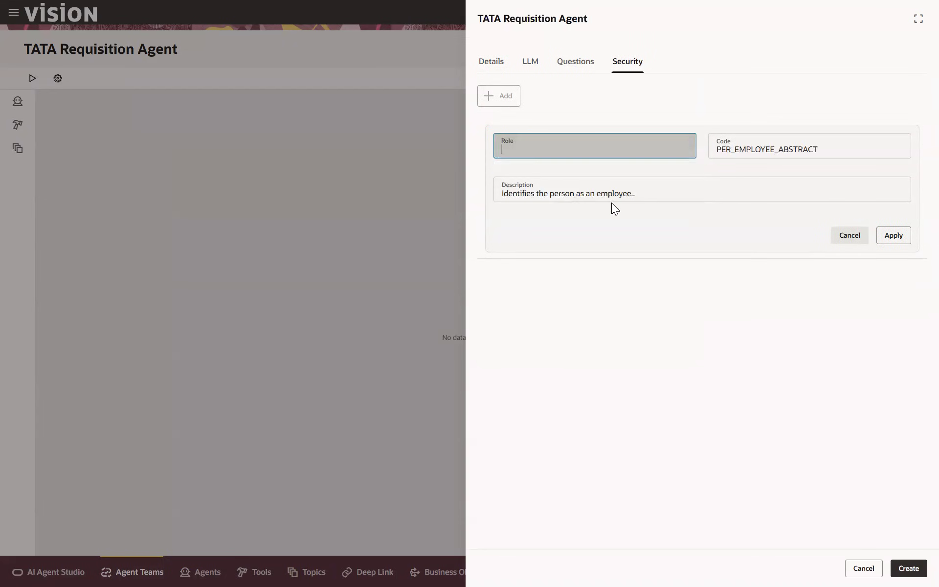
left_click(891, 239)
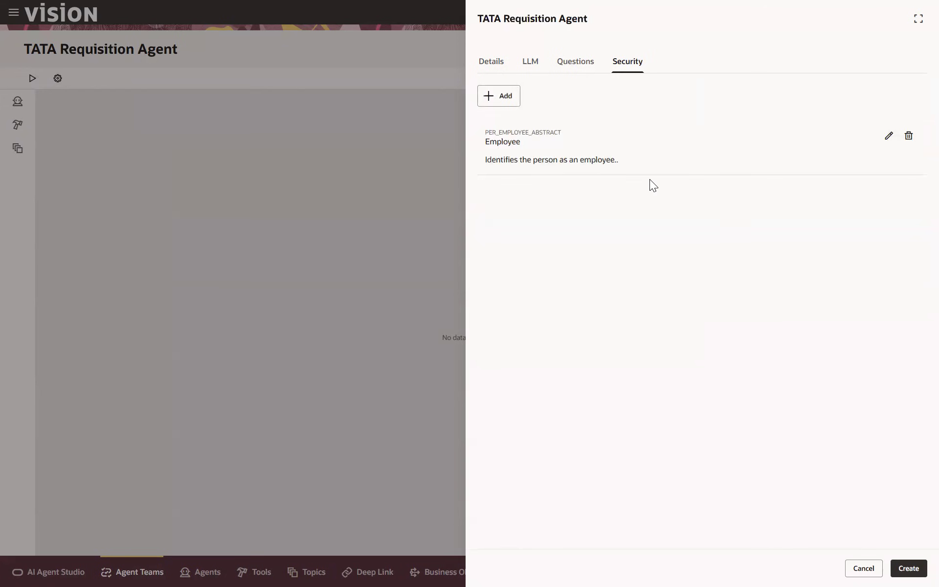
Add the Customer Contract AdministratorCopy role to the team's security and create the agent team
left_click(492, 104)
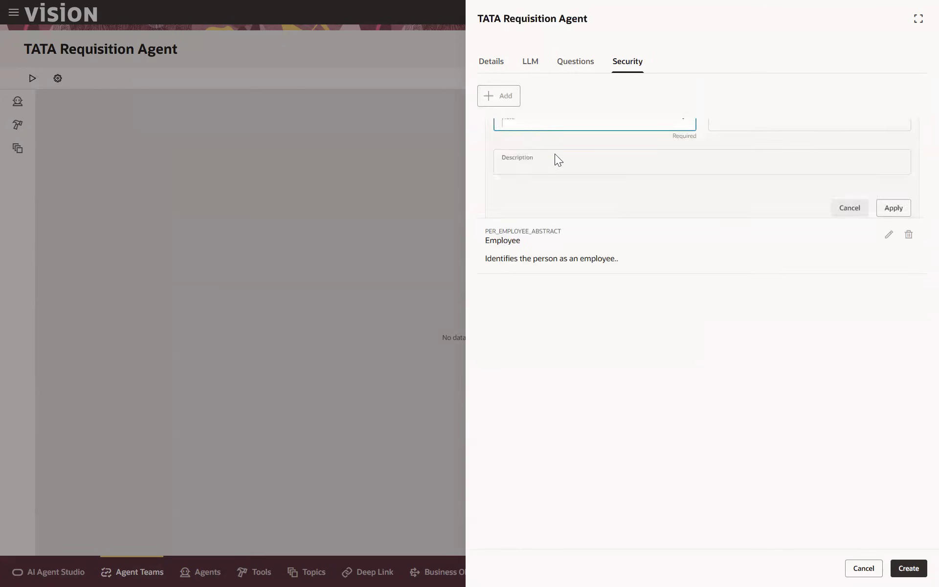
left_click(609, 149)
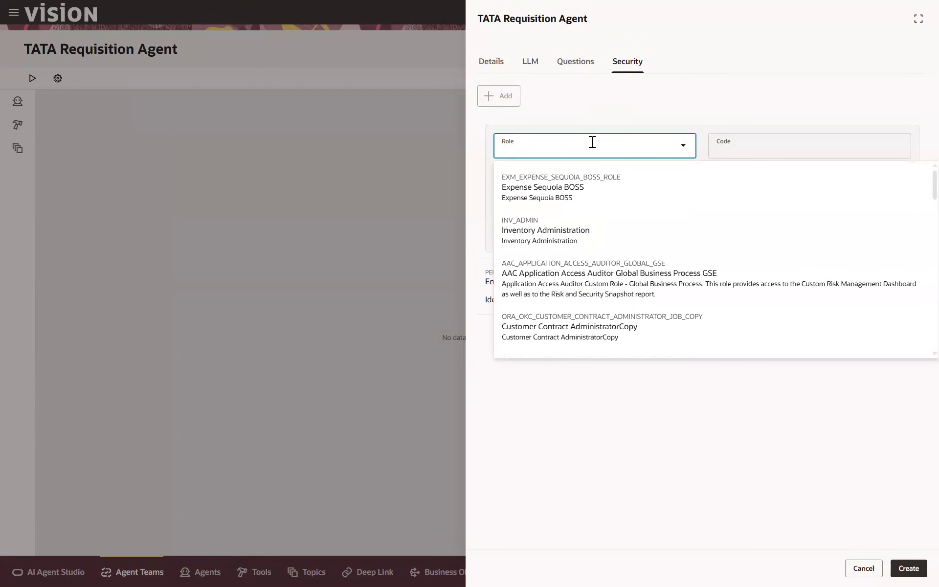
left_click(562, 345)
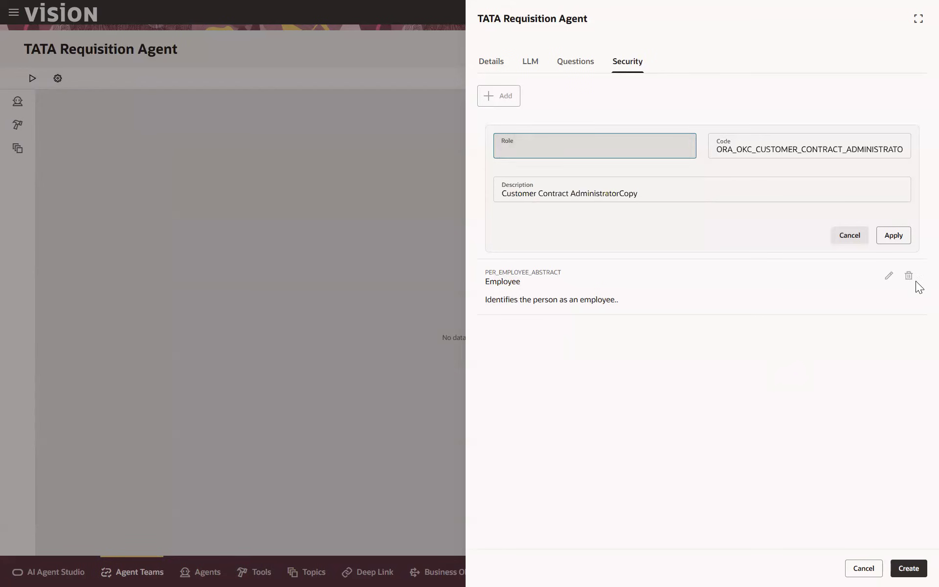
left_click(895, 237)
left_click(905, 568)
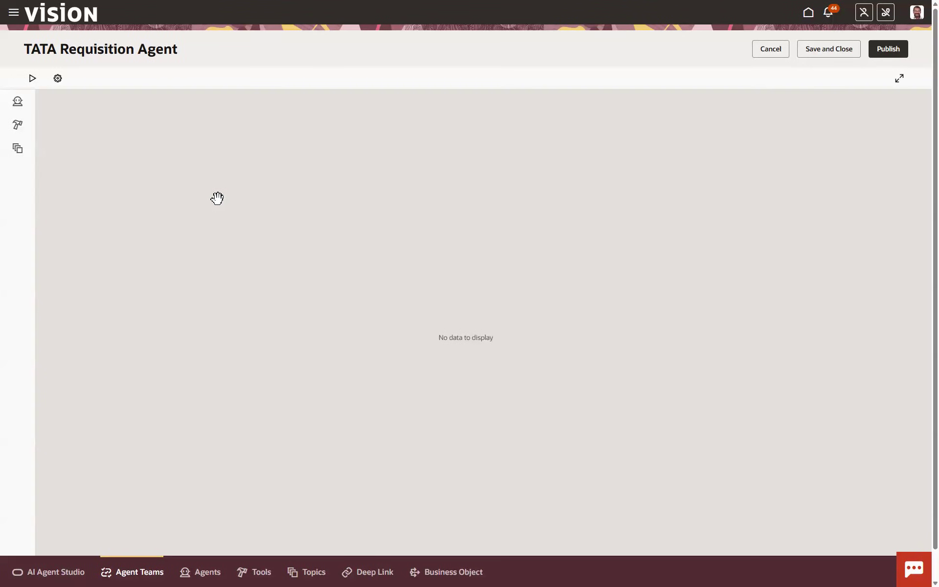
Add a new worker agent to the team and name it "TATA Requisition Worker Agent"
left_click(16, 113)
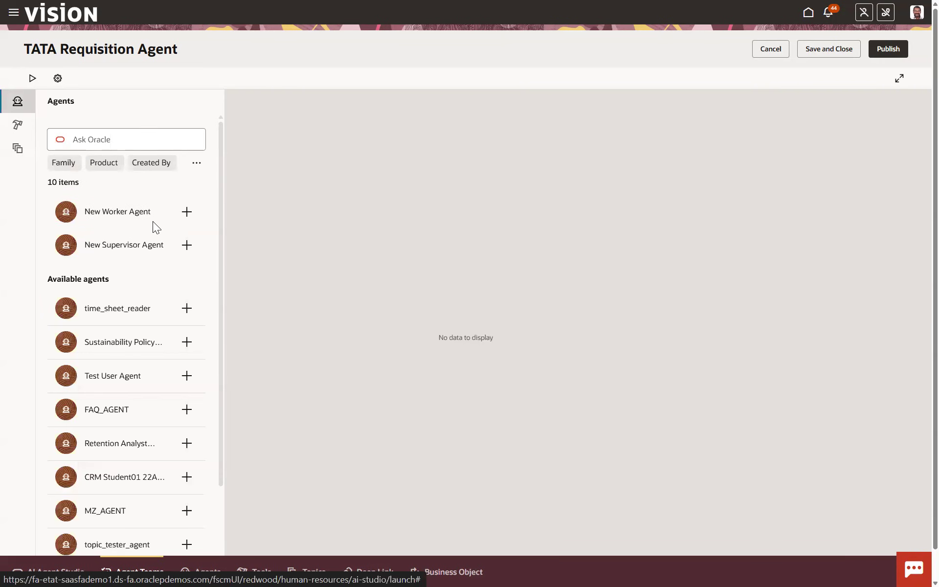
left_click(187, 211)
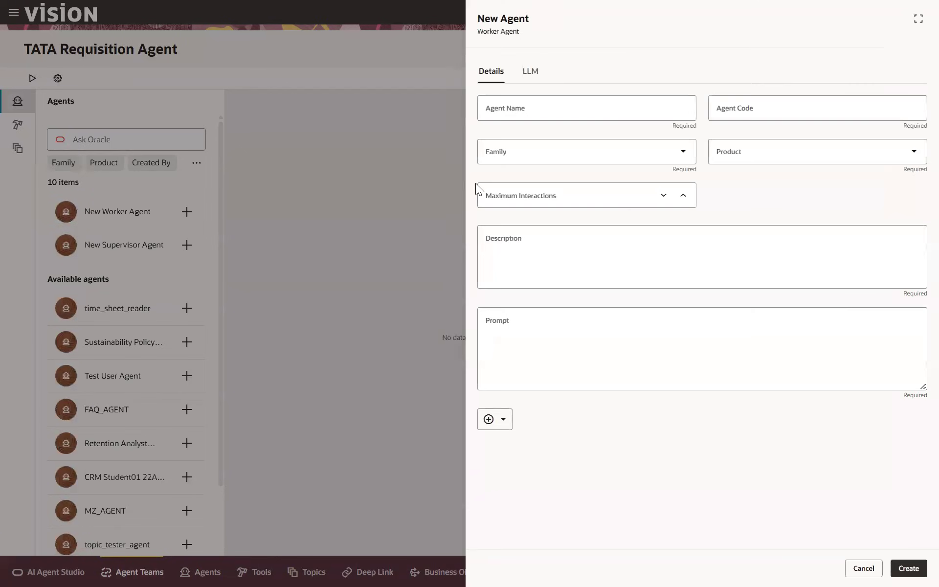
left_click(563, 117)
type("TATA ")
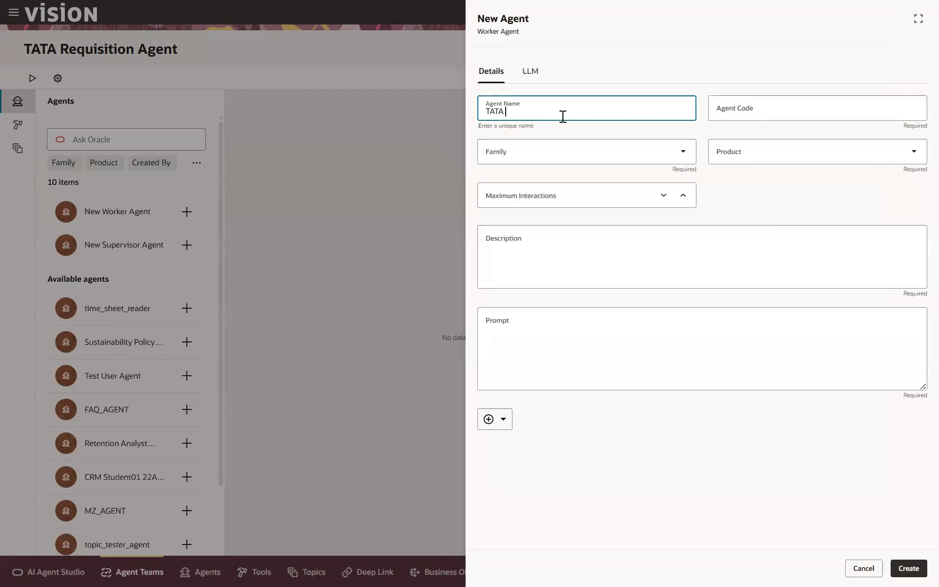
type("Requisition Worker Agen")
key("Tab")
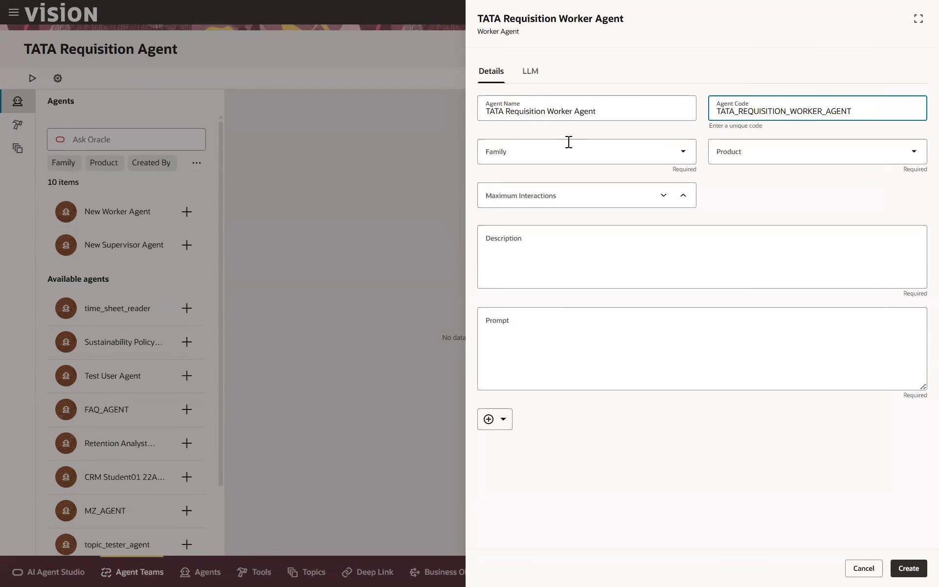
Set the worker agent's family to PRC, product to Self Service Procurement, maximum interactions to 10 and description to "Get Requisition Details"
left_click(572, 157)
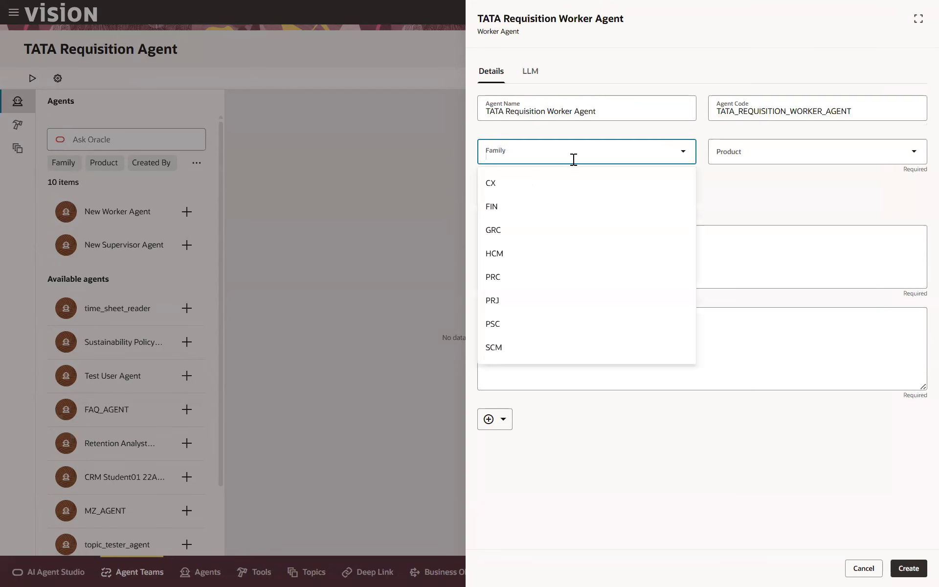
left_click(507, 279)
left_click(746, 158)
left_click(765, 205)
left_click(608, 202)
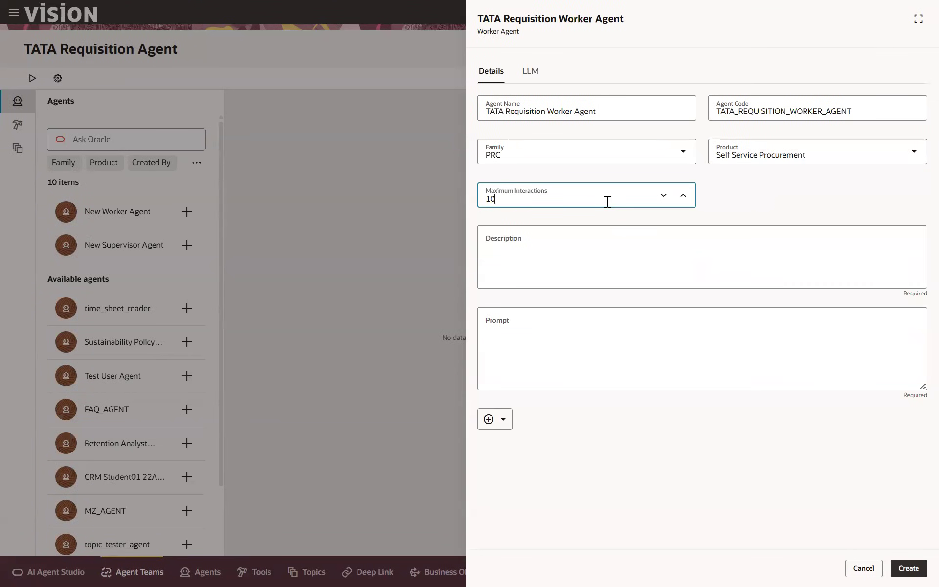
left_click(592, 256)
type("Get Requisition Details")
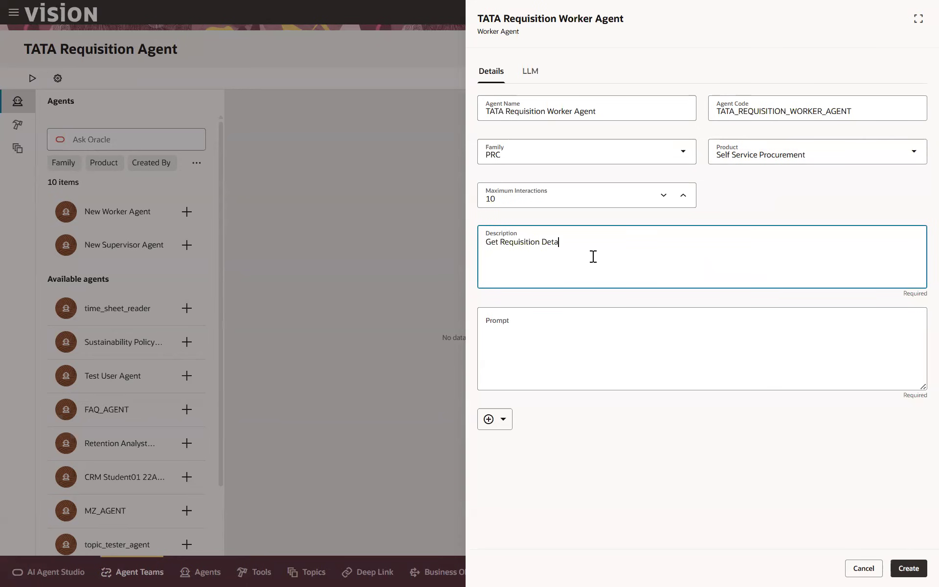
Copy the worker agent's description "Get Requisition Details" into its prompt and create the agent
key("ctrl+a")
key("ctrl+c")
left_click(561, 357)
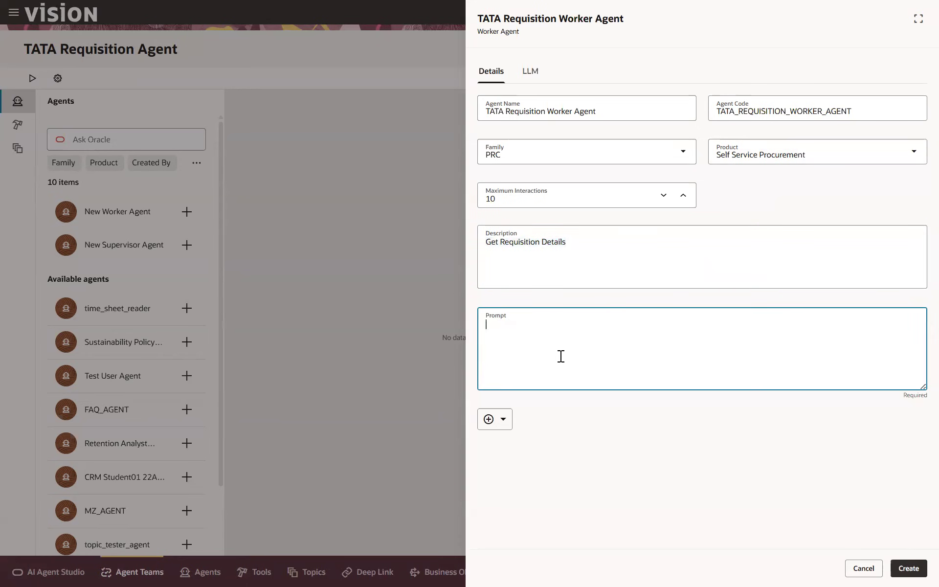
key("ctrl+v")
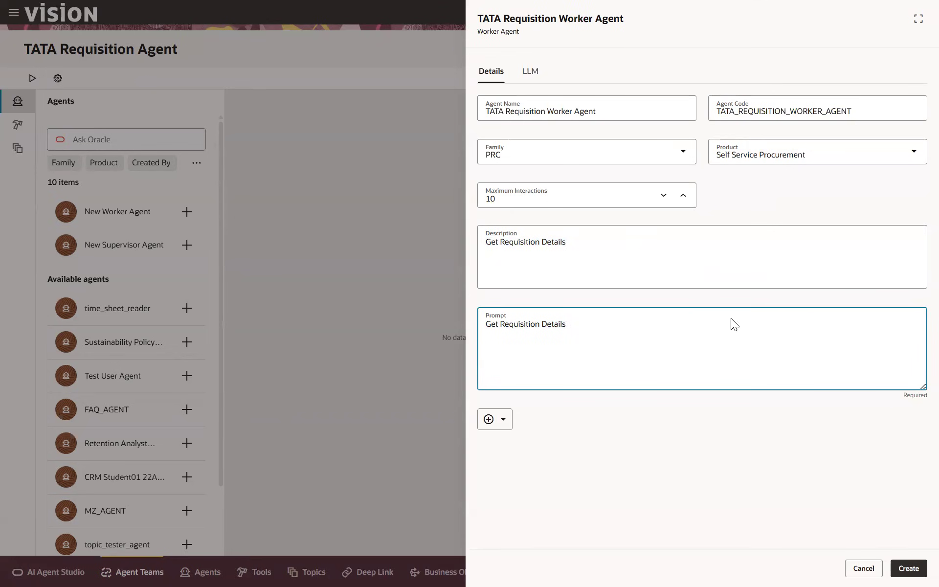
left_click(909, 569)
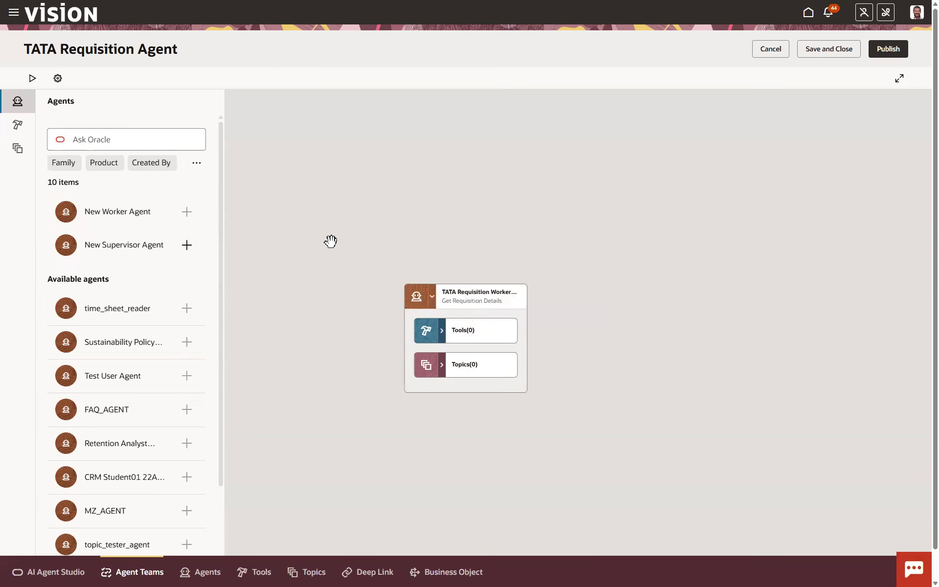
Search the tools for "TATA", add TATA Requisition Tool to the TATA Requisition Worker Agent, and expand the agent's tools
left_click(454, 337)
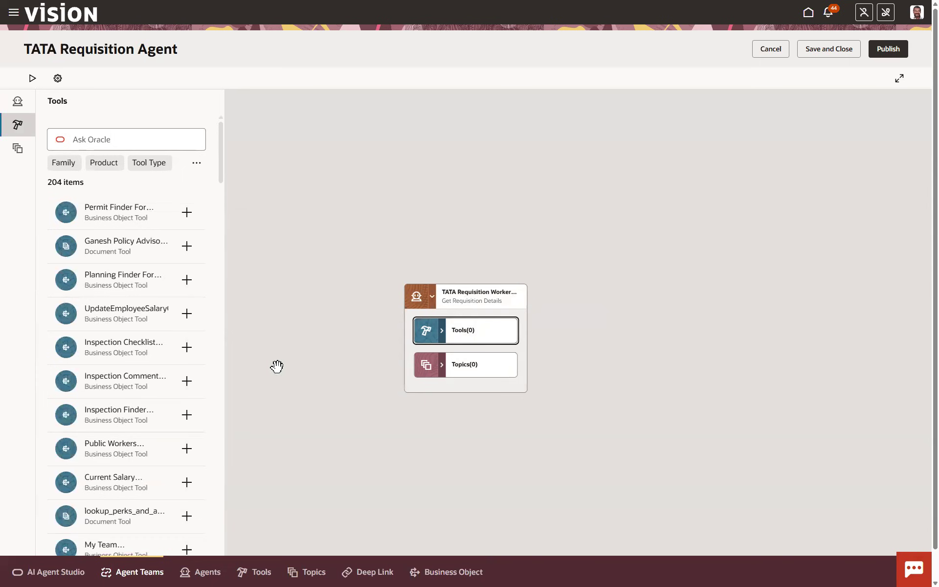
left_click(154, 141)
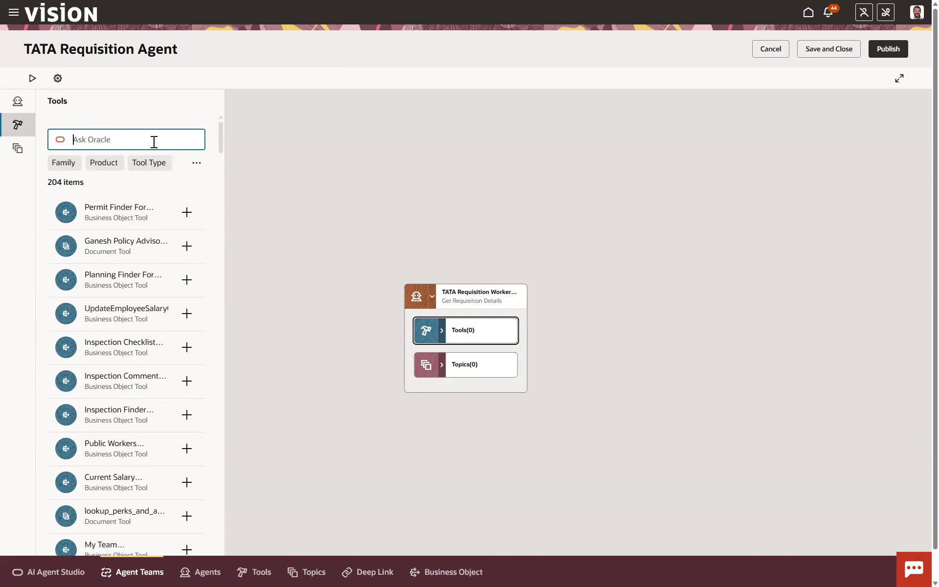
type("TATA")
key("Return")
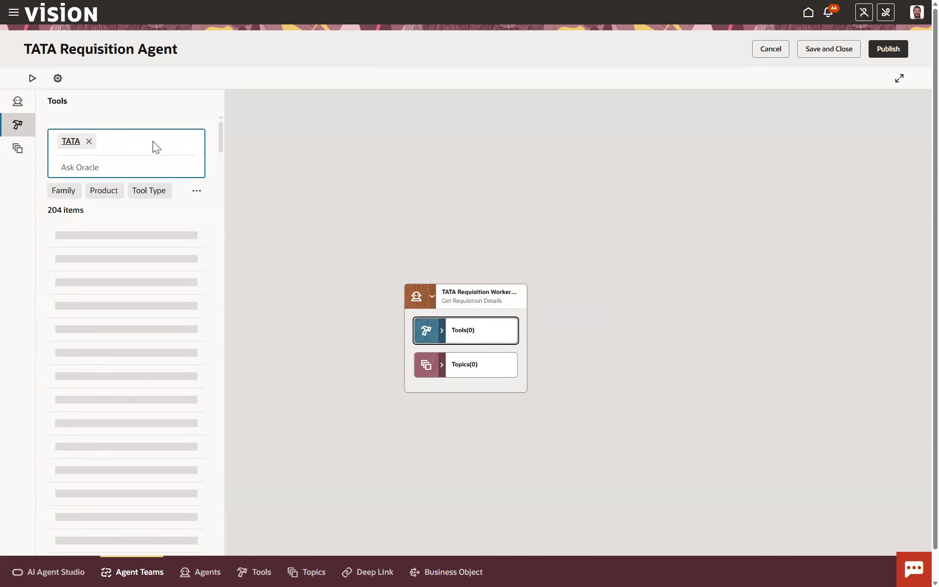
left_click(189, 243)
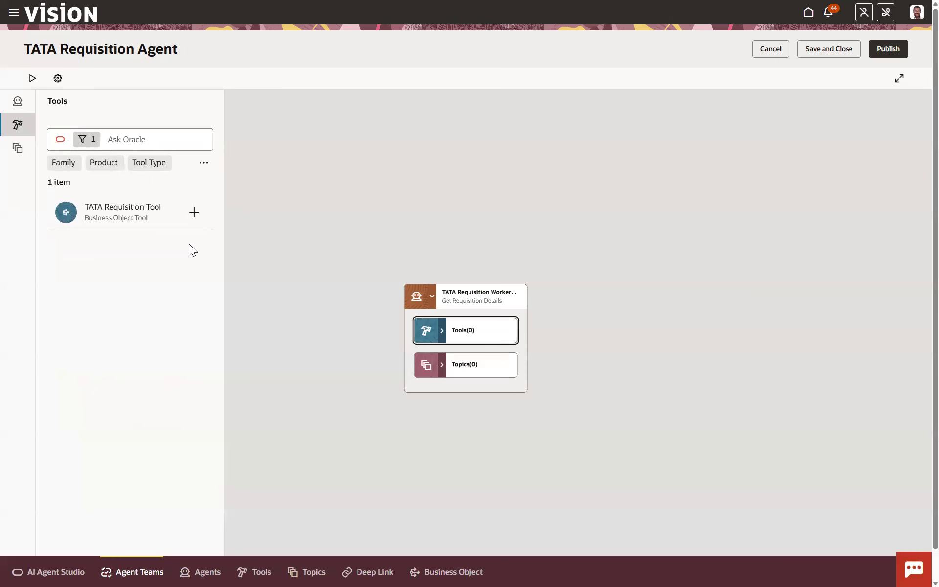
left_click(188, 220)
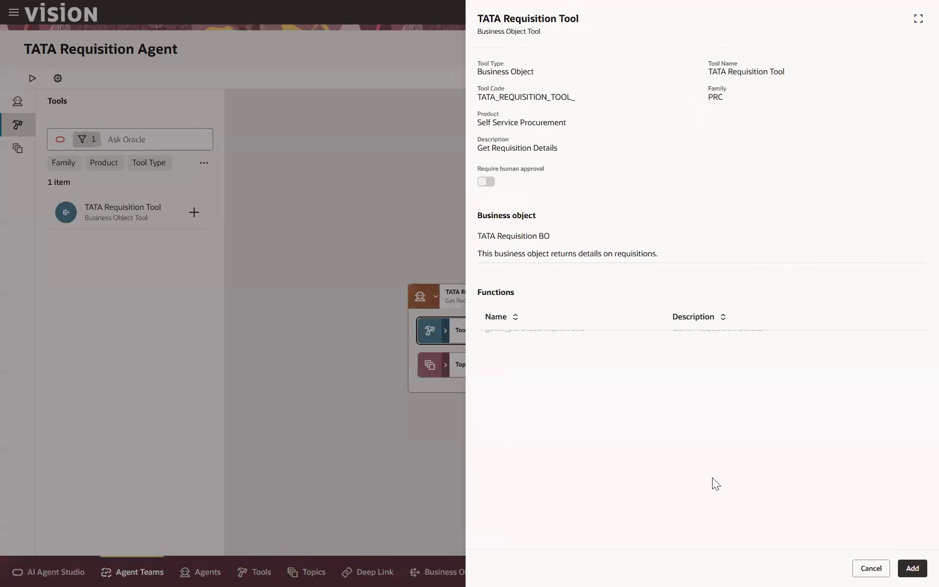
left_click(913, 568)
left_click(443, 331)
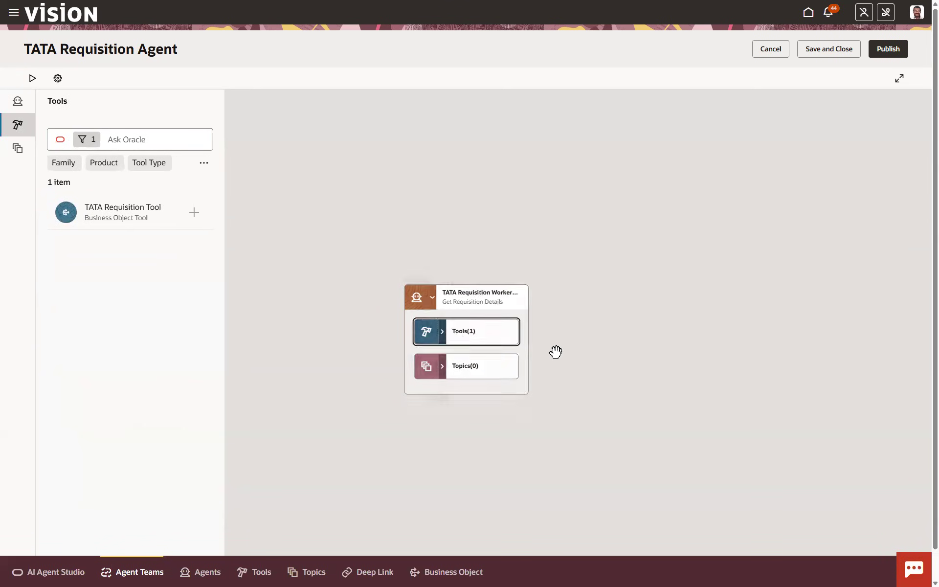
left_click(119, 137)
left_click(89, 141)
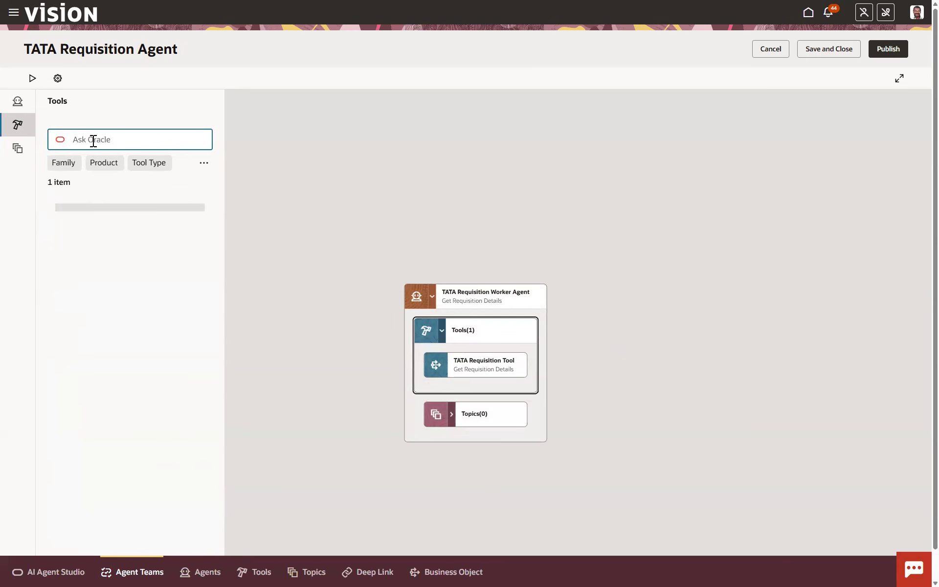
type("user")
key("Return")
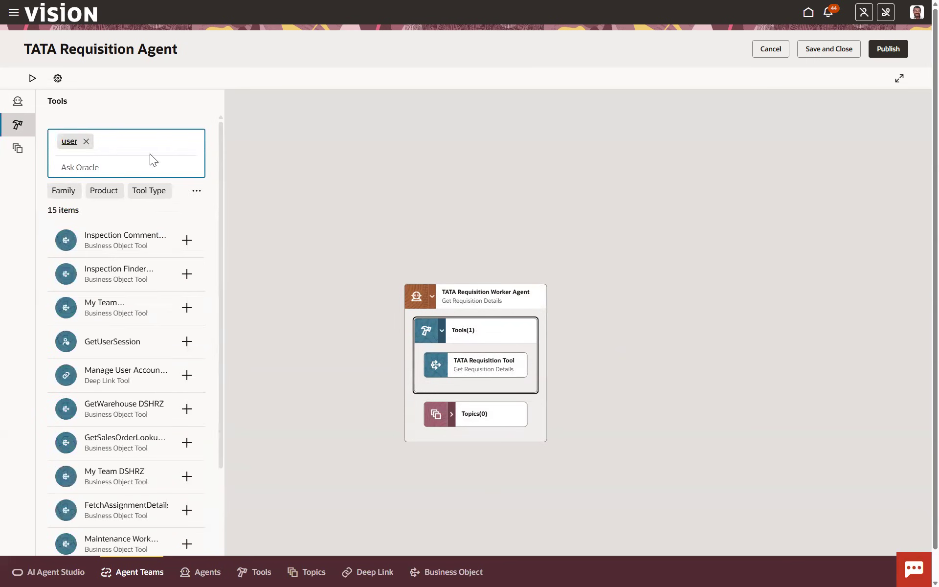
left_click(86, 142)
type("GEt User")
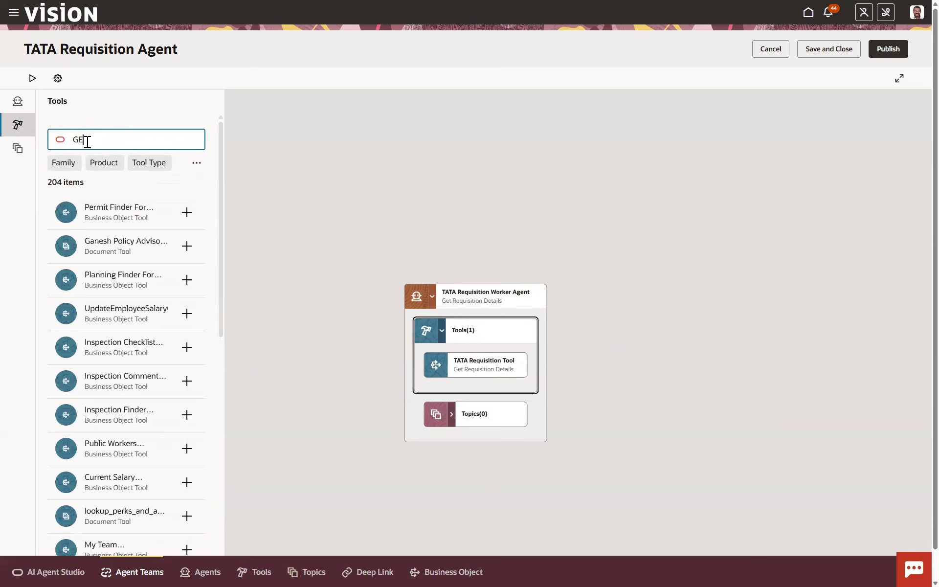
key("Return")
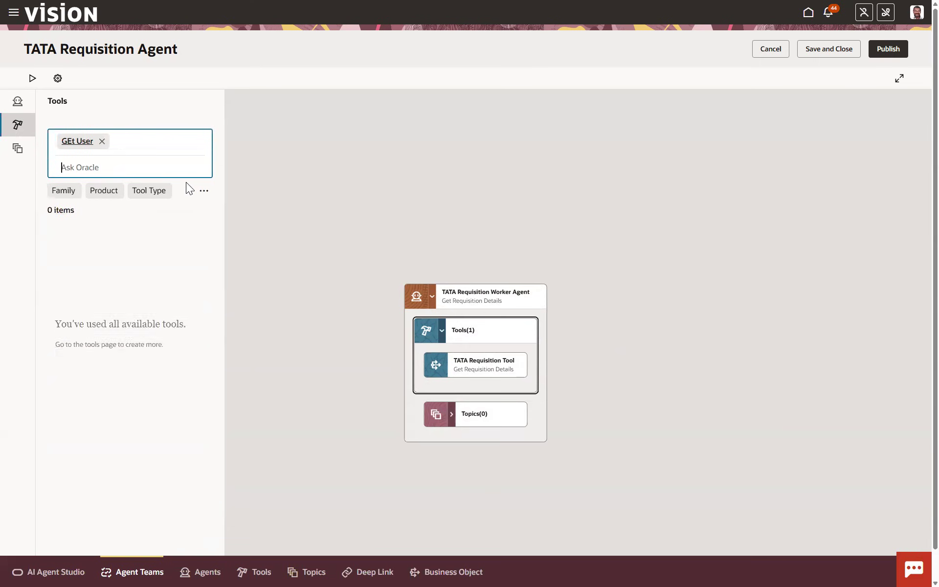
left_click(101, 141)
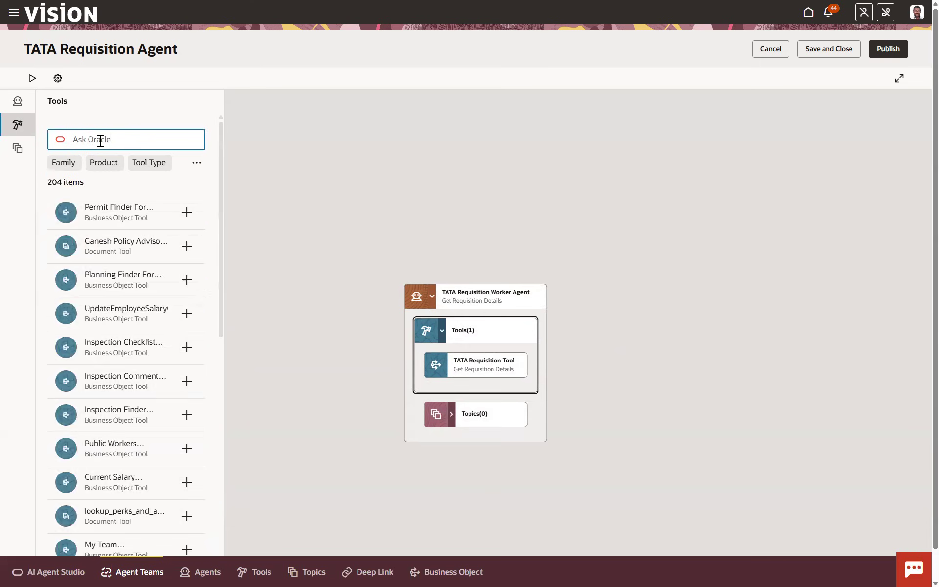
type("Get User")
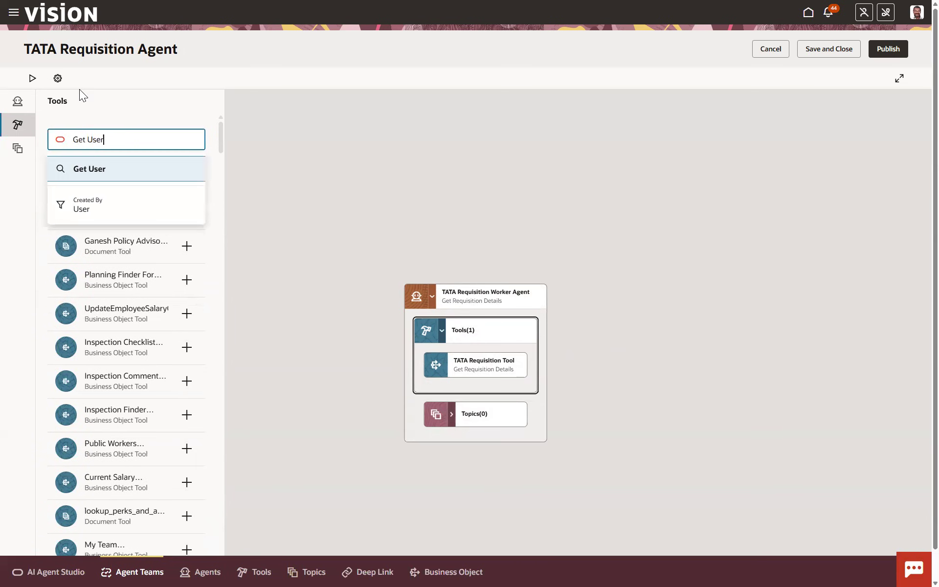
left_click(100, 171)
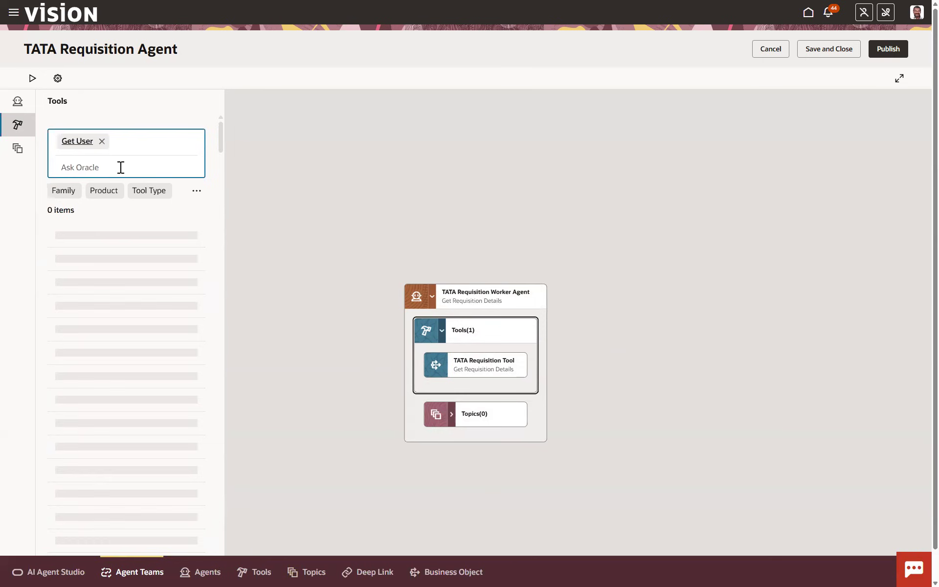
Filter the tools by the User Session tool type and add GetUserSession to the worker agent
left_click(99, 143)
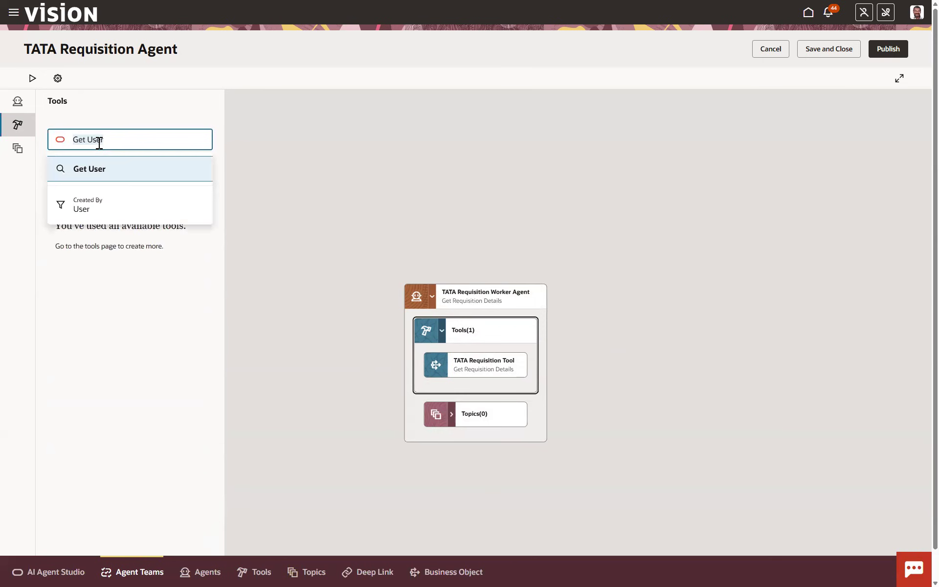
type("User")
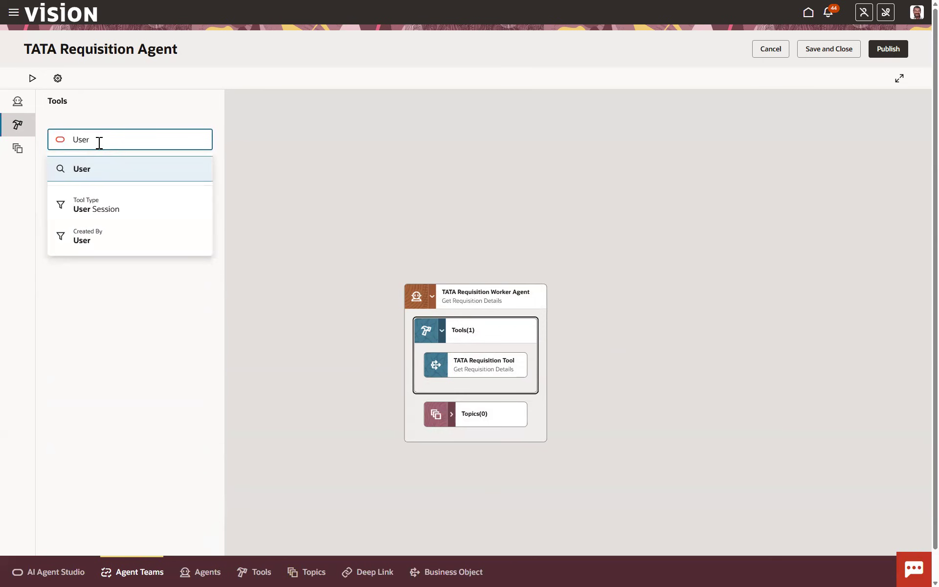
left_click(102, 207)
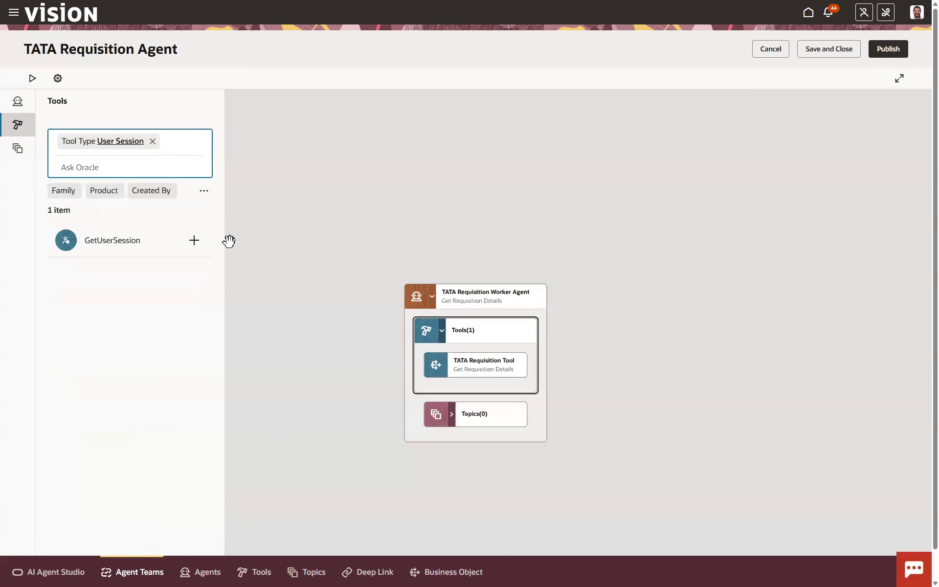
left_click(191, 243)
left_click(192, 220)
left_click(913, 569)
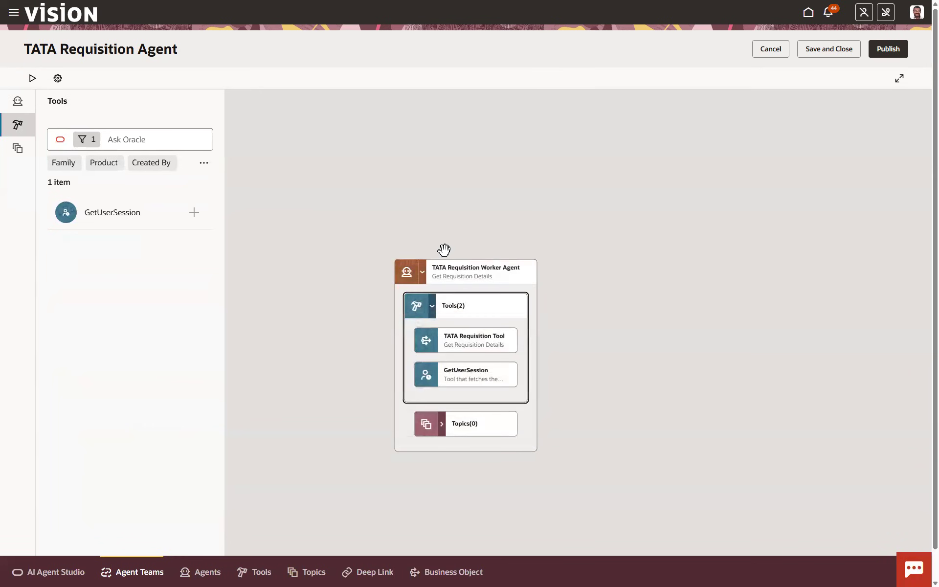
Review the security roles in the agent team's settings and confirm the settings
left_click(444, 250)
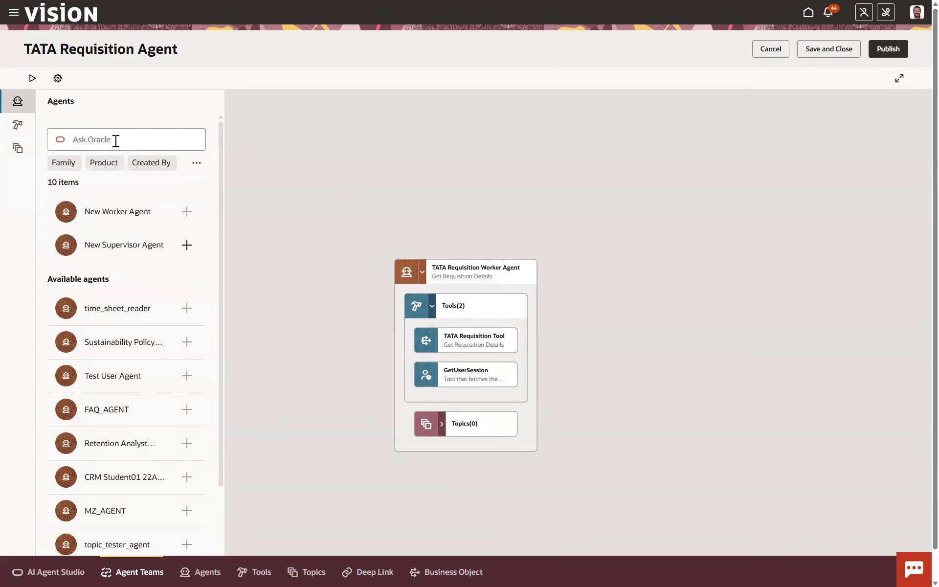
left_click(481, 290)
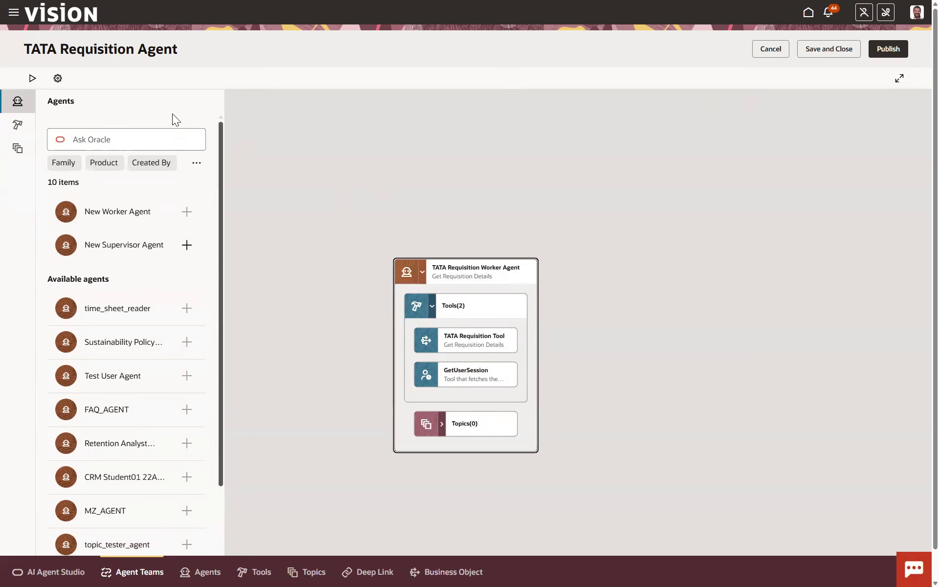
left_click(58, 78)
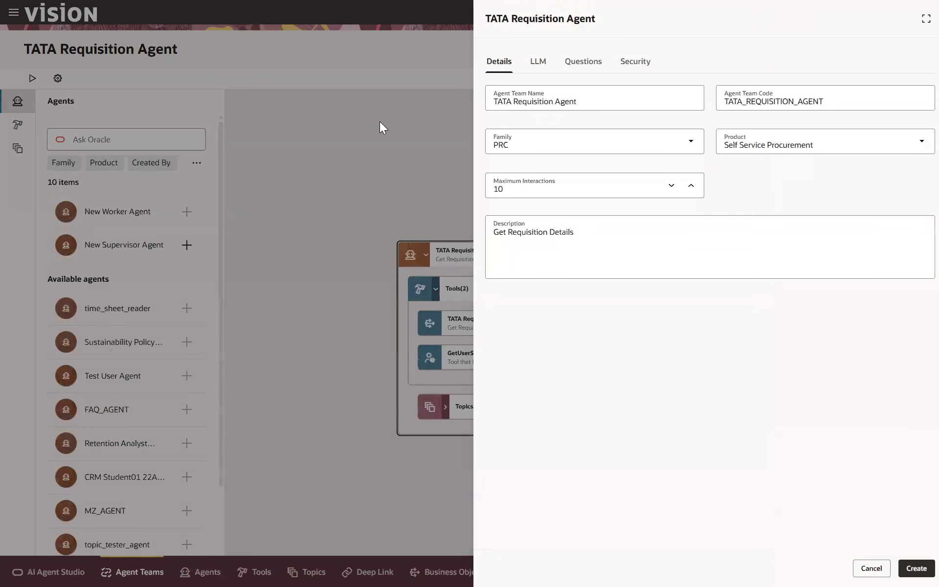
left_click(635, 60)
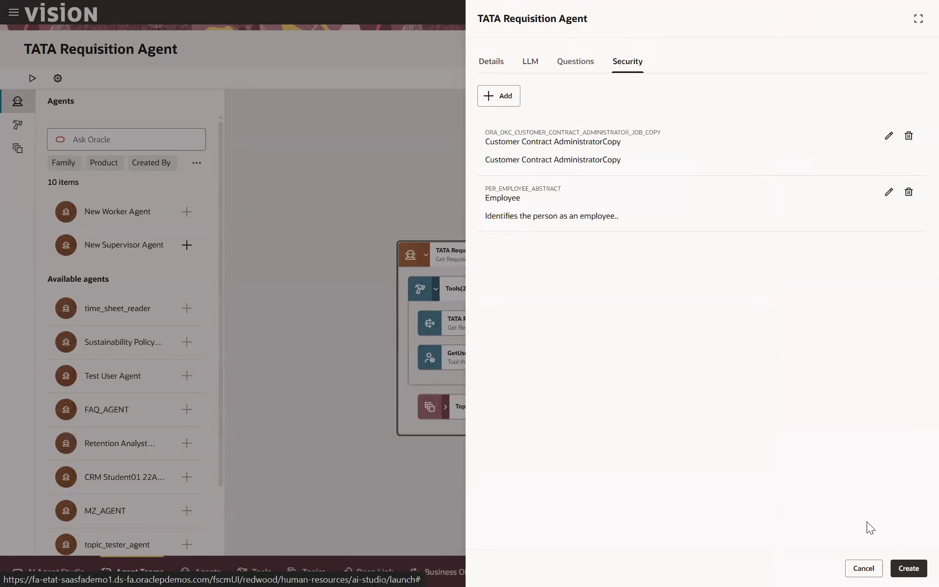
left_click(907, 568)
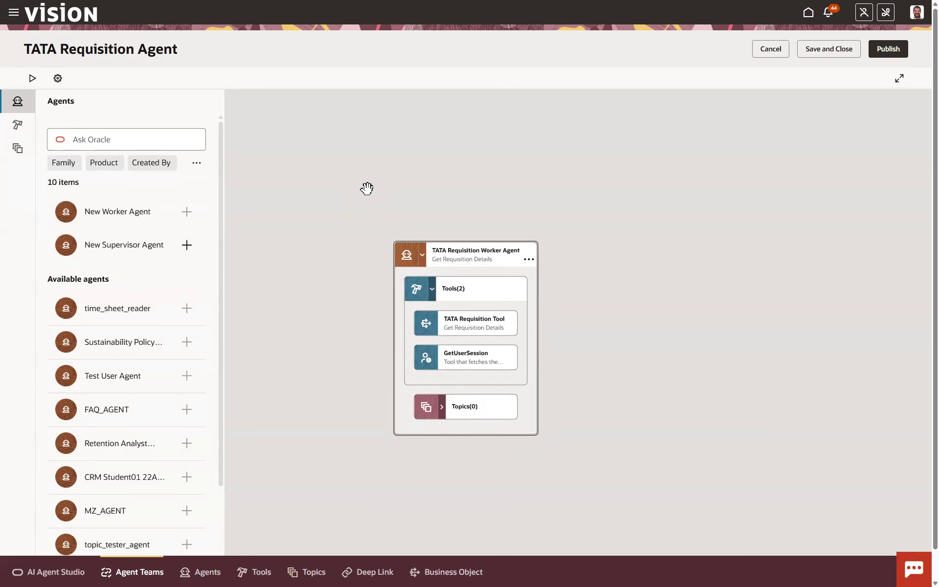
Switch to the RequisitionList data in Oracle Analytics, copy the last row's requisition number for the laptop, and return to AI Agent Studio
key("F11")
key("ctrl+Tab")
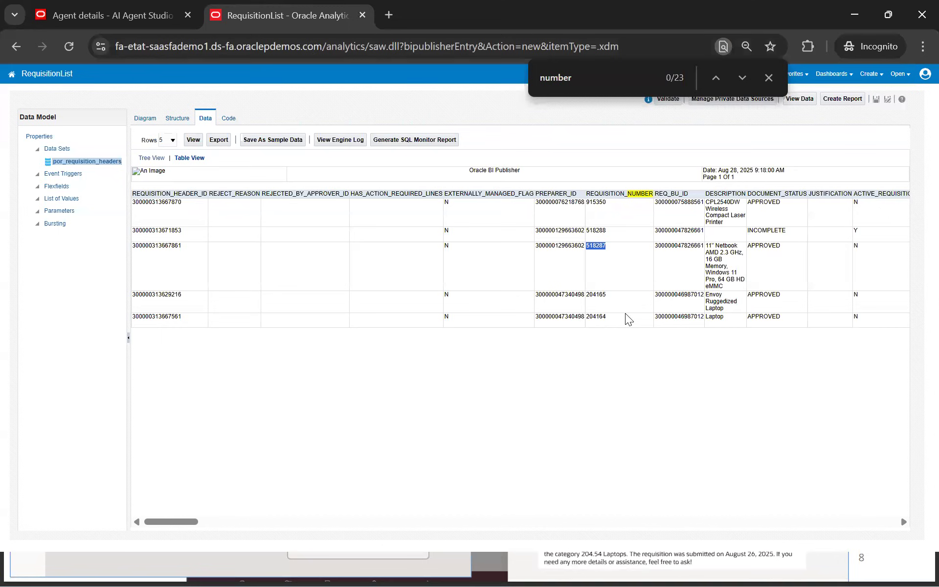
double_click(602, 316)
key("ctrl+Tab")
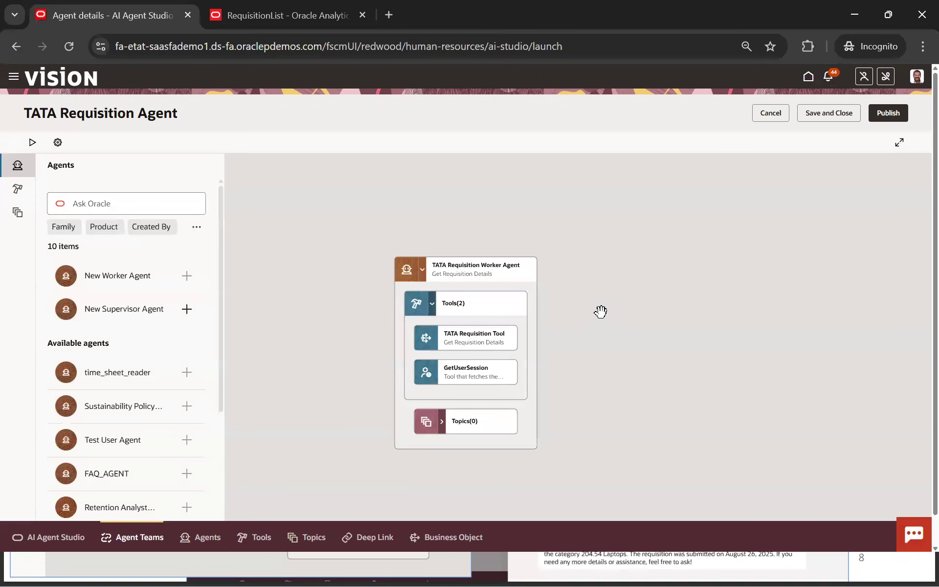
Run the TATA Requisition Agent team in a test chat and query it with the copied requisition number
left_click(33, 142)
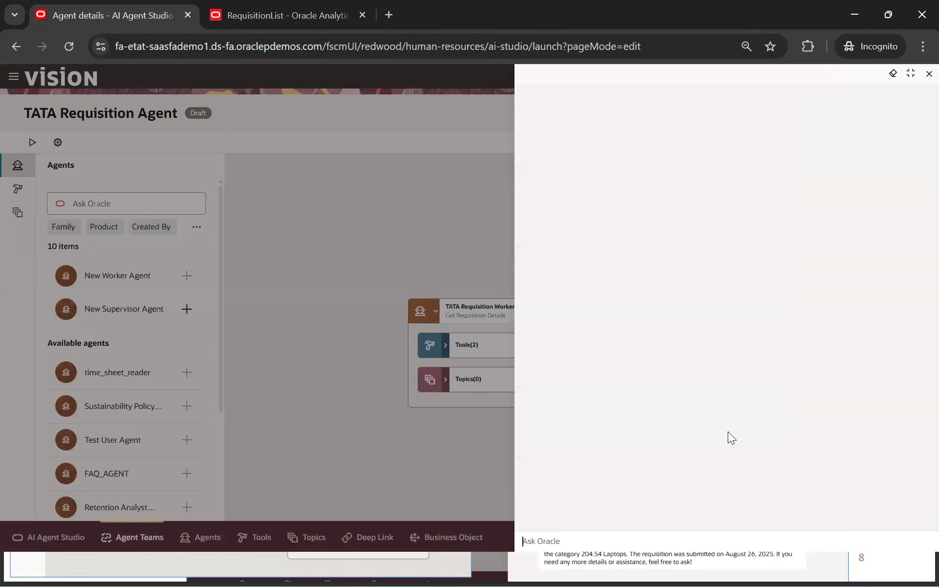
key("F11")
type("204164")
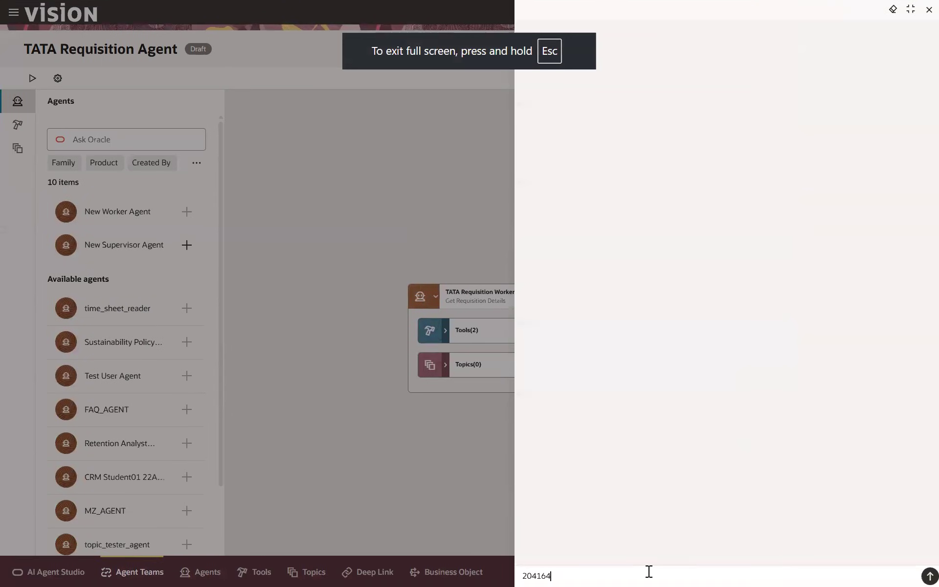
key("Return")
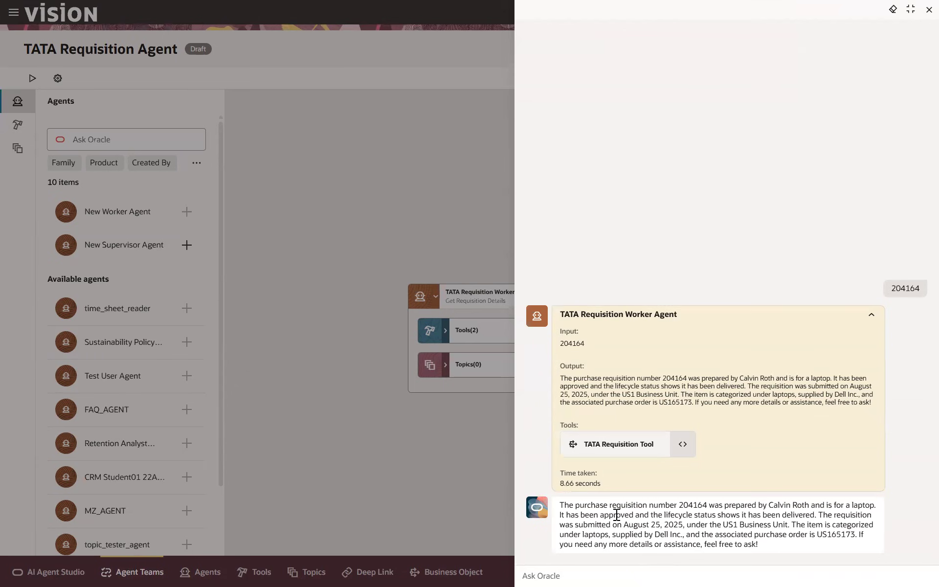
Examine the agent's answer and the TATA Requisition Tool's input and output, and close the test chat
left_click_drag(616, 515, 746, 544)
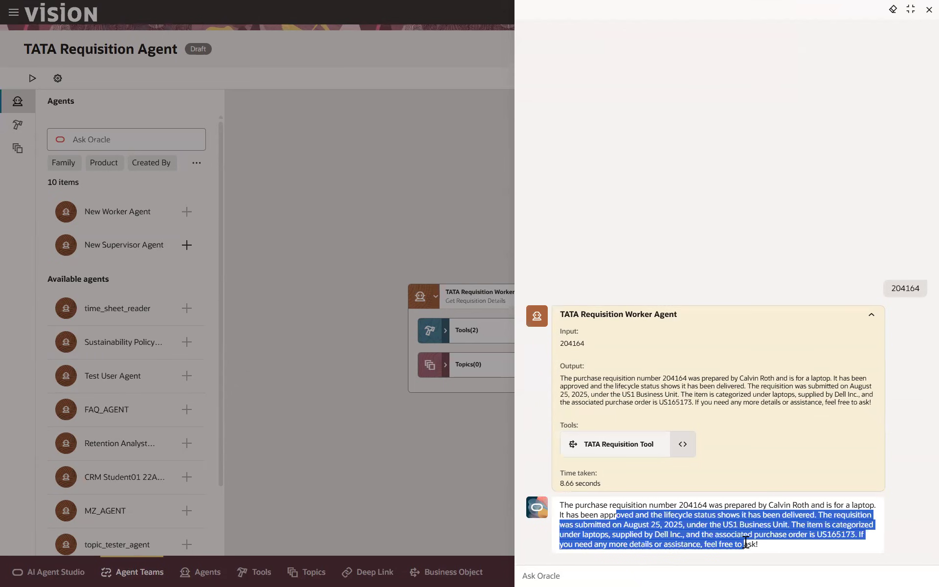
left_click(684, 446)
left_click_drag(596, 283, 611, 418)
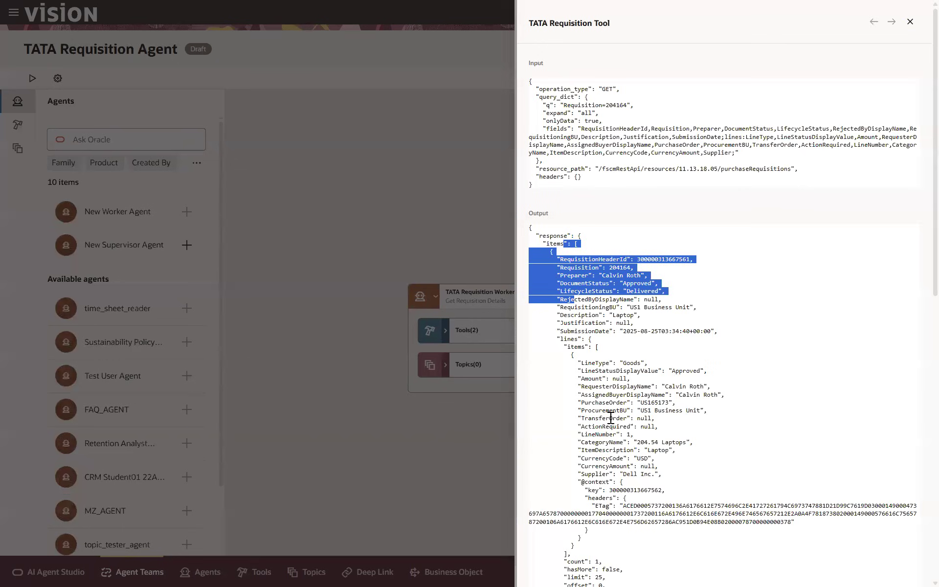
left_click(611, 419)
left_click(908, 29)
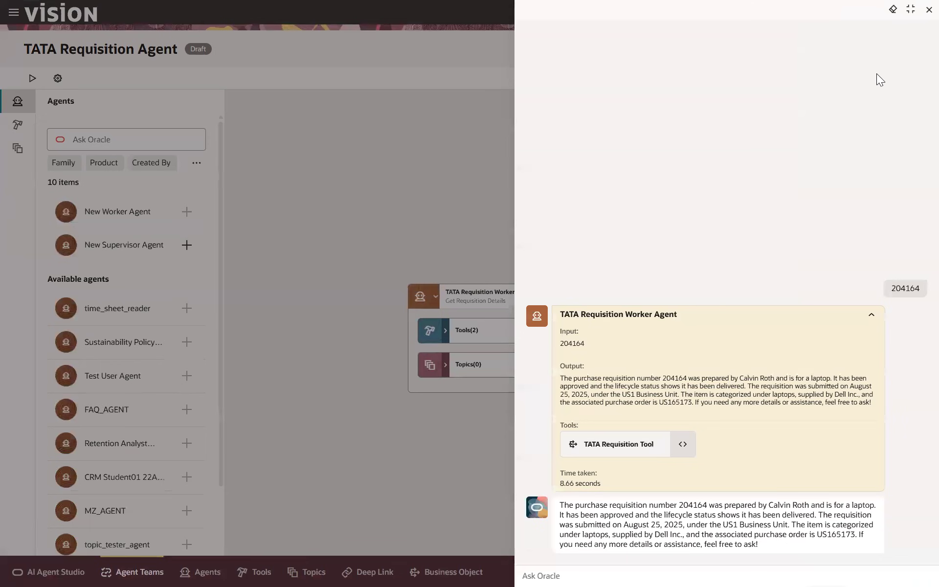
left_click(929, 10)
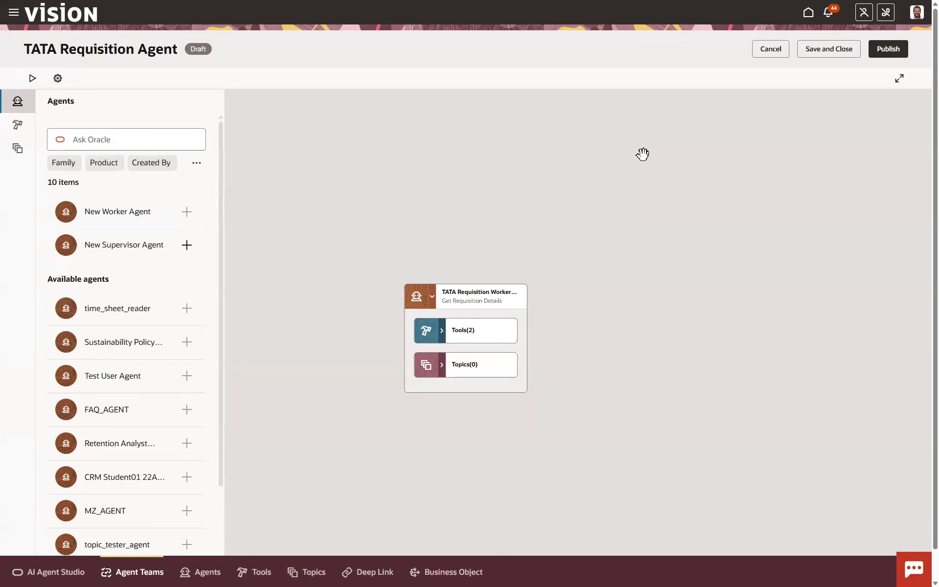